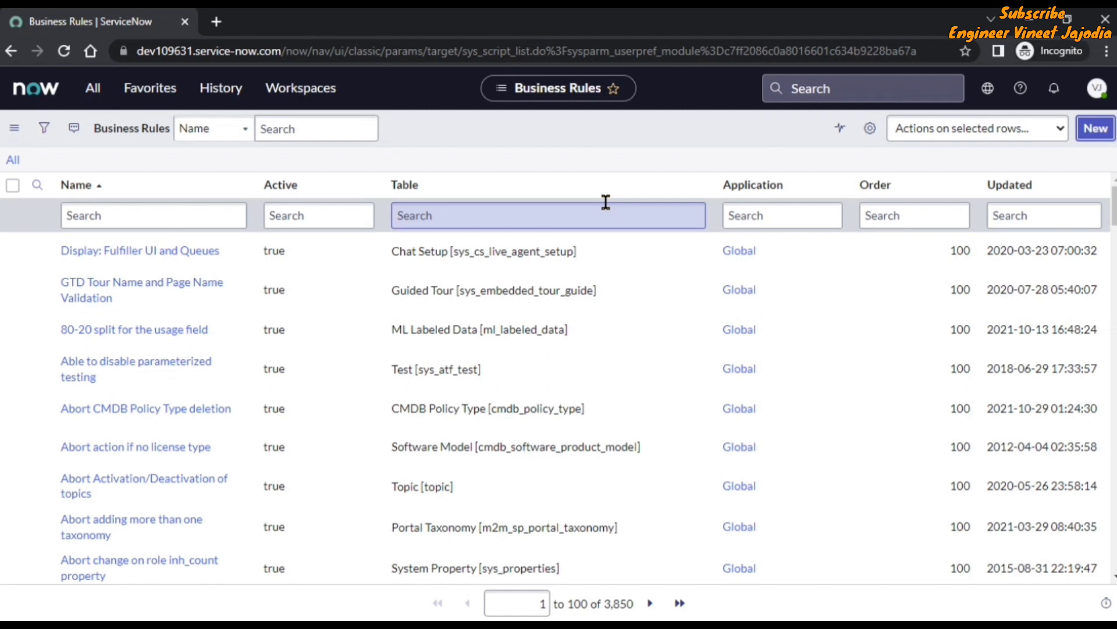
# Step: Open a new business rule record and highlight the sys_script table name in its address
pyautogui.press('Return')
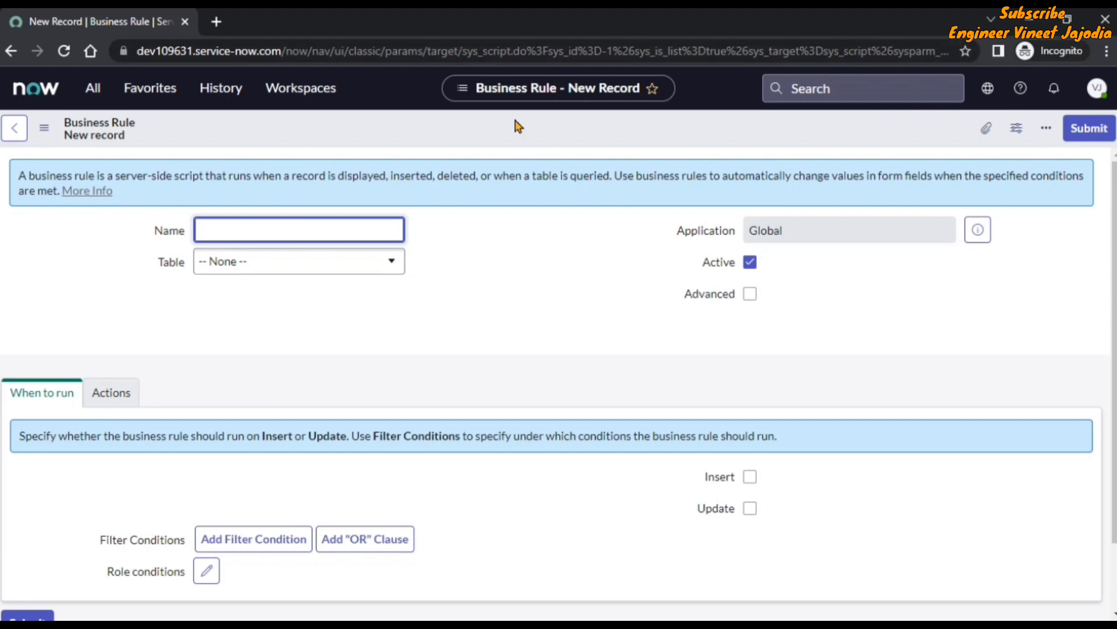
pyautogui.moveTo(465, 51); pyautogui.dragTo(515, 52)
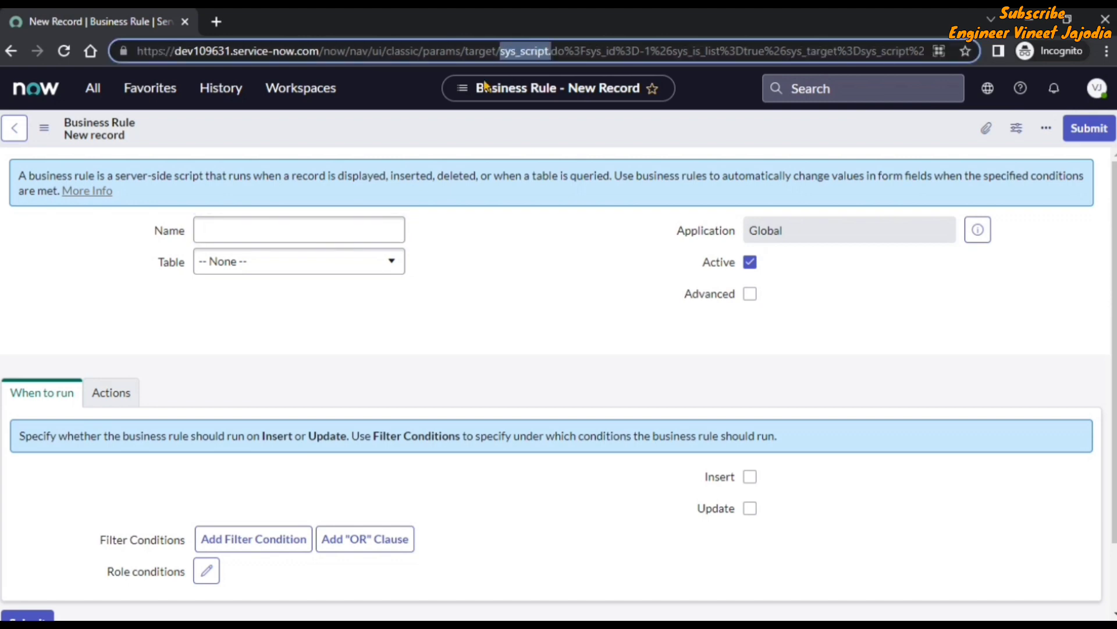
pyautogui.click(575, 274)
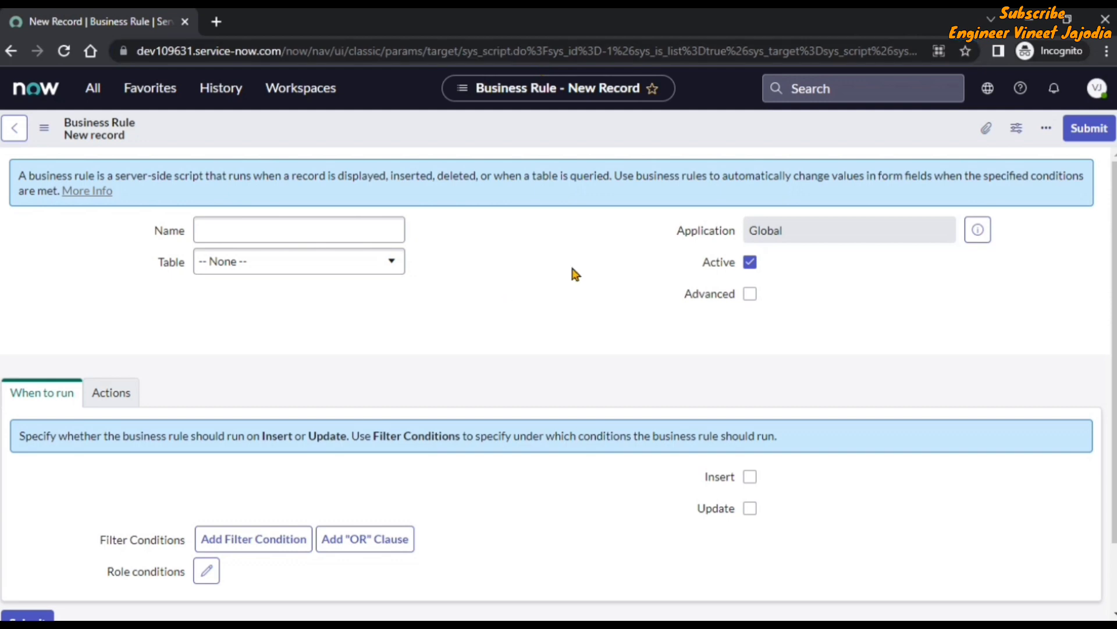
# Step: Open the Business Rules list through the navigation filter with sys_script.LIST and return to the new record form
pyautogui.click(94, 88)
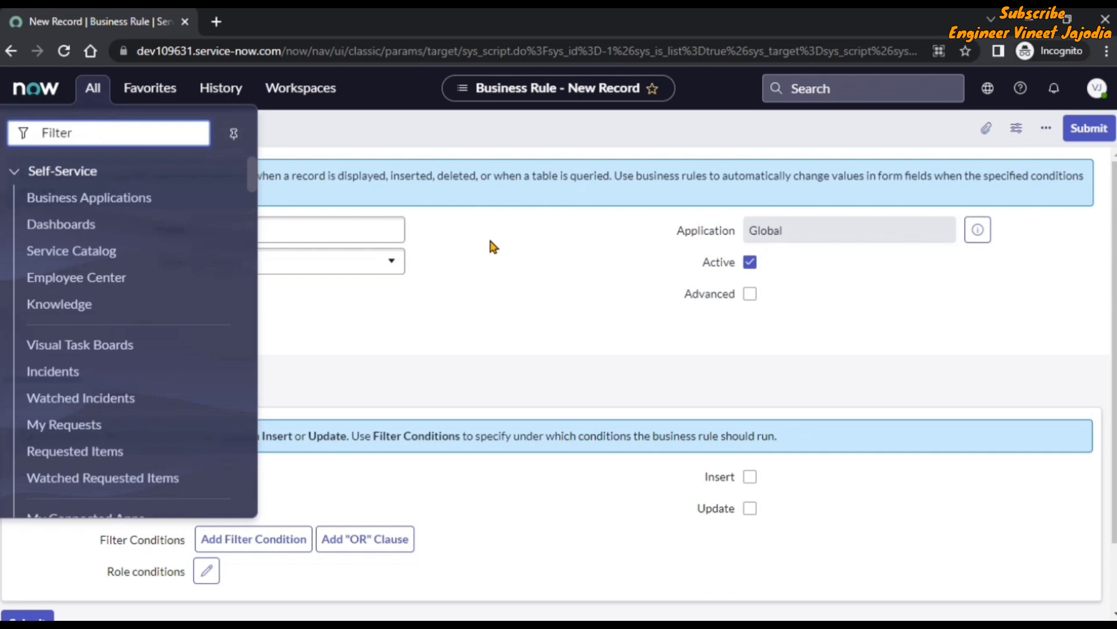
pyautogui.write('sys_s')
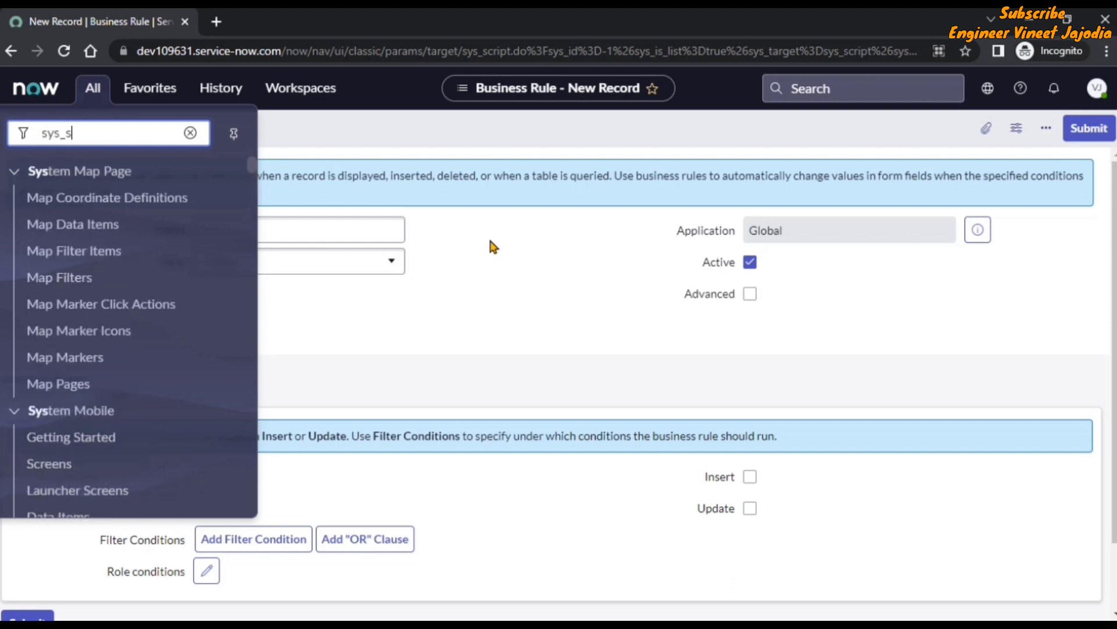
pyautogui.write('cript.LIST')
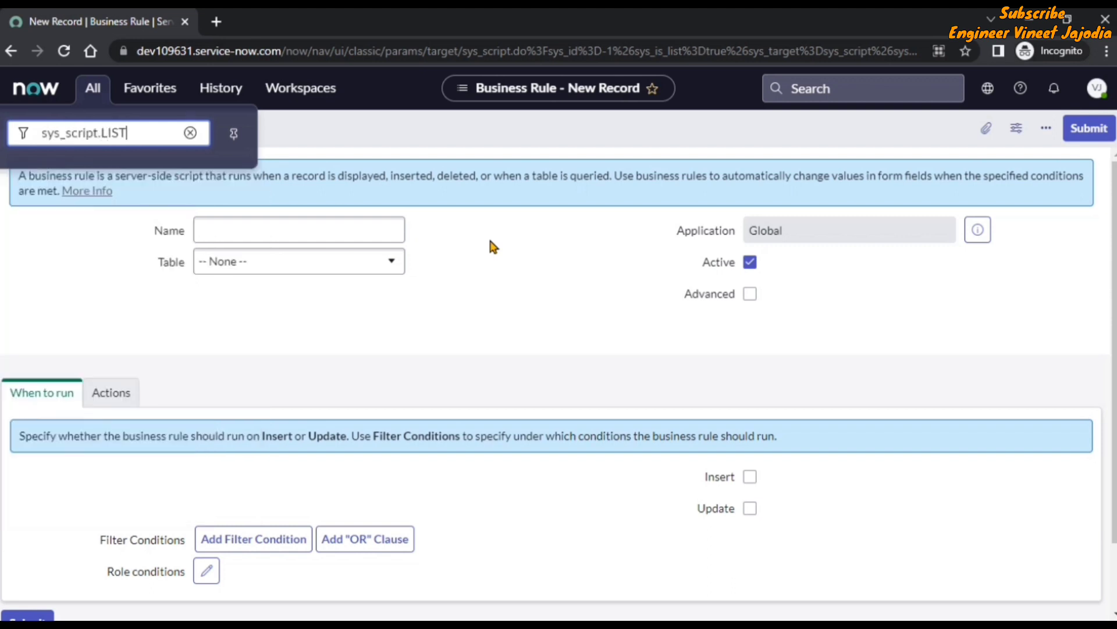
pyautogui.press('Return')
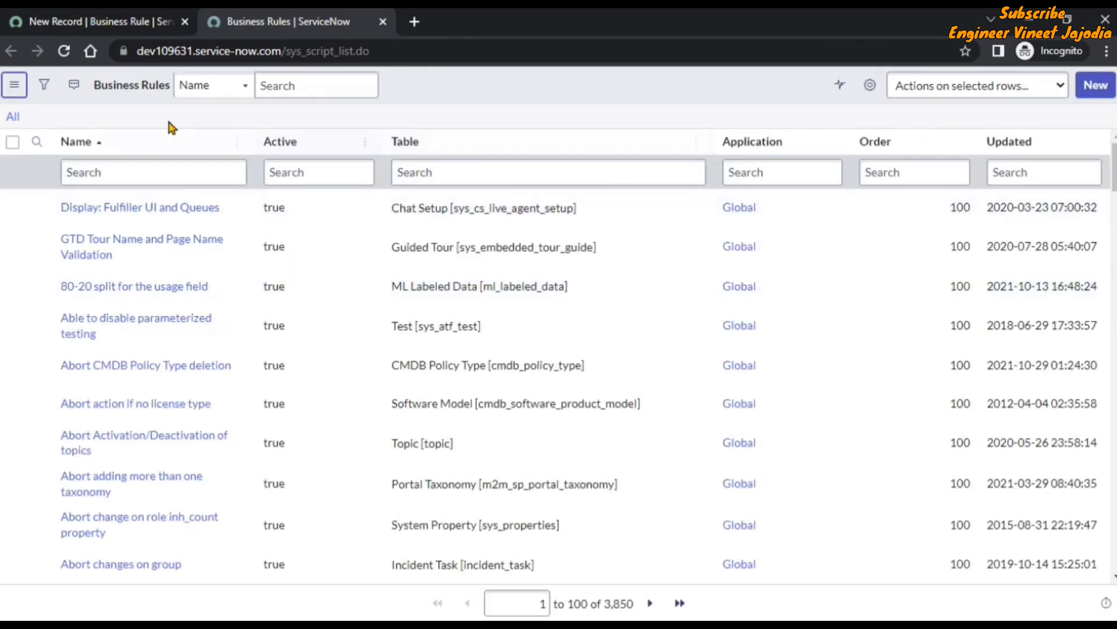
pyautogui.click(135, 23)
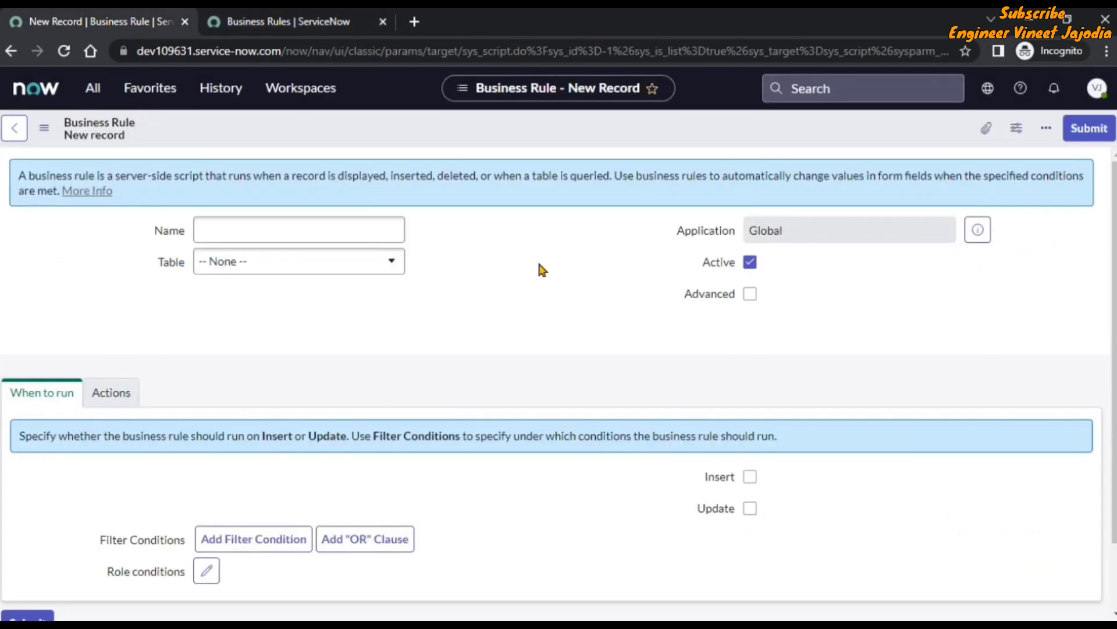
# Step: Open a blank business rule form through the navigation filter with sys_script.FORM and return to the original record
pyautogui.click(94, 90)
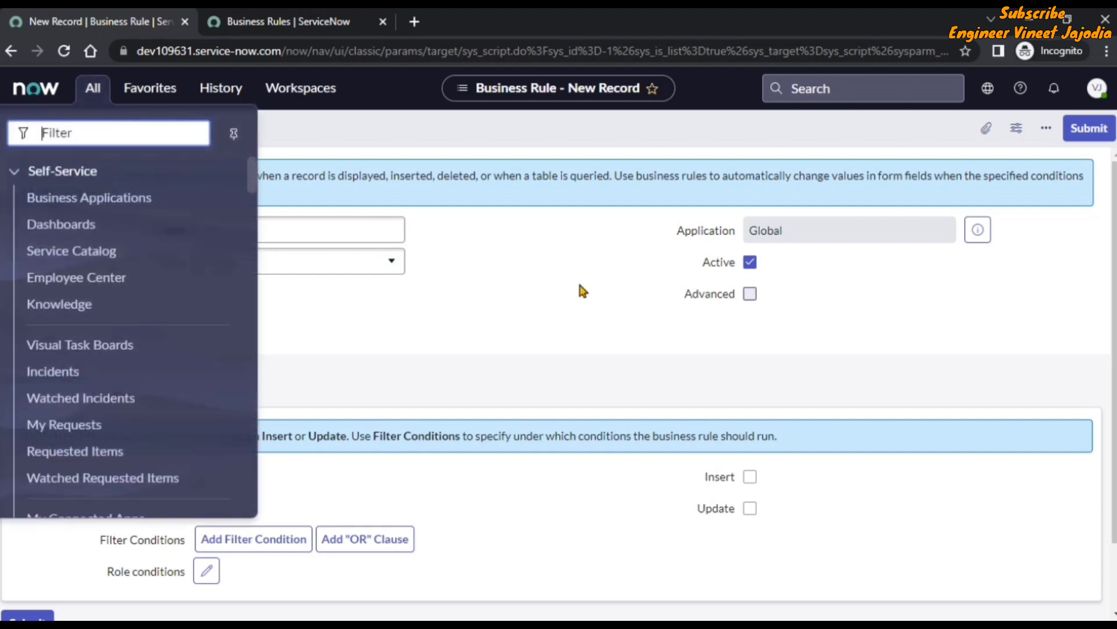
pyautogui.write('sys_script.FORM')
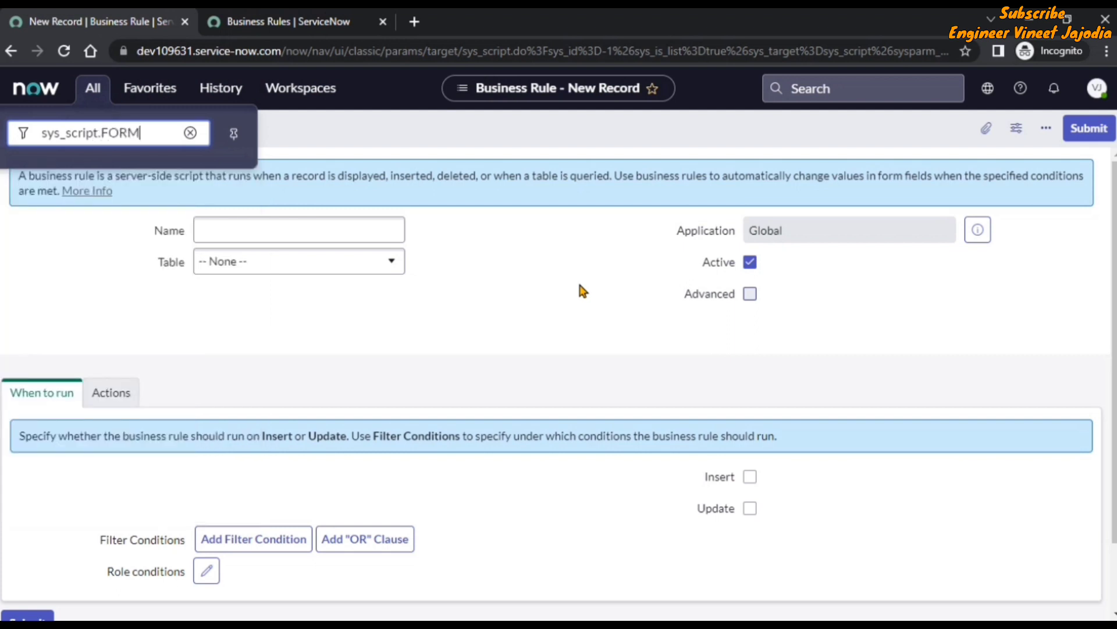
pyautogui.press('Return')
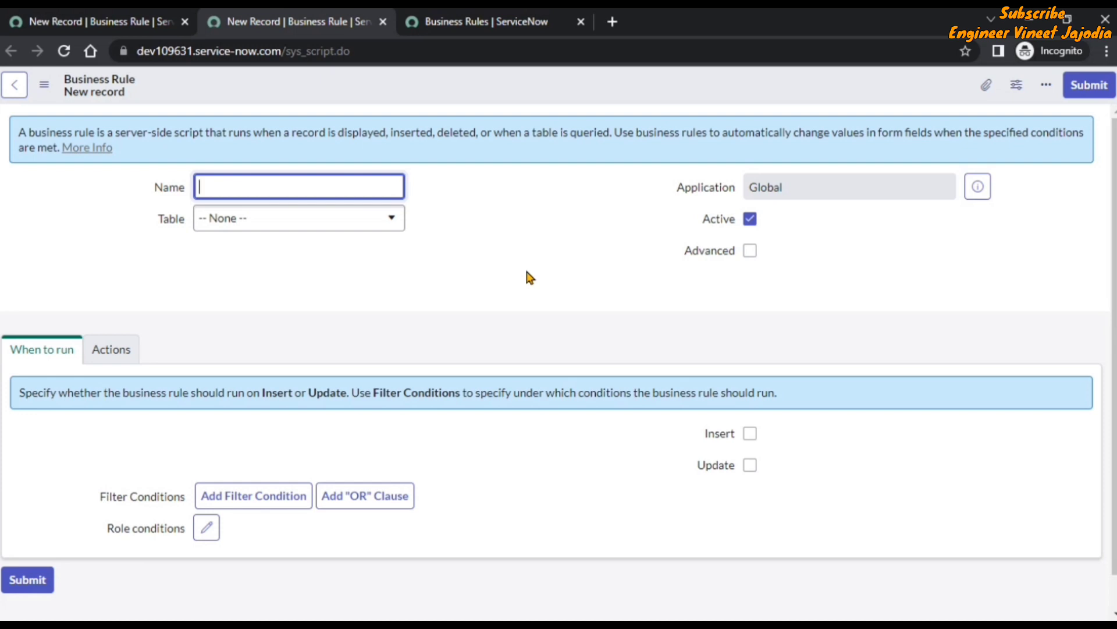
pyautogui.click(94, 26)
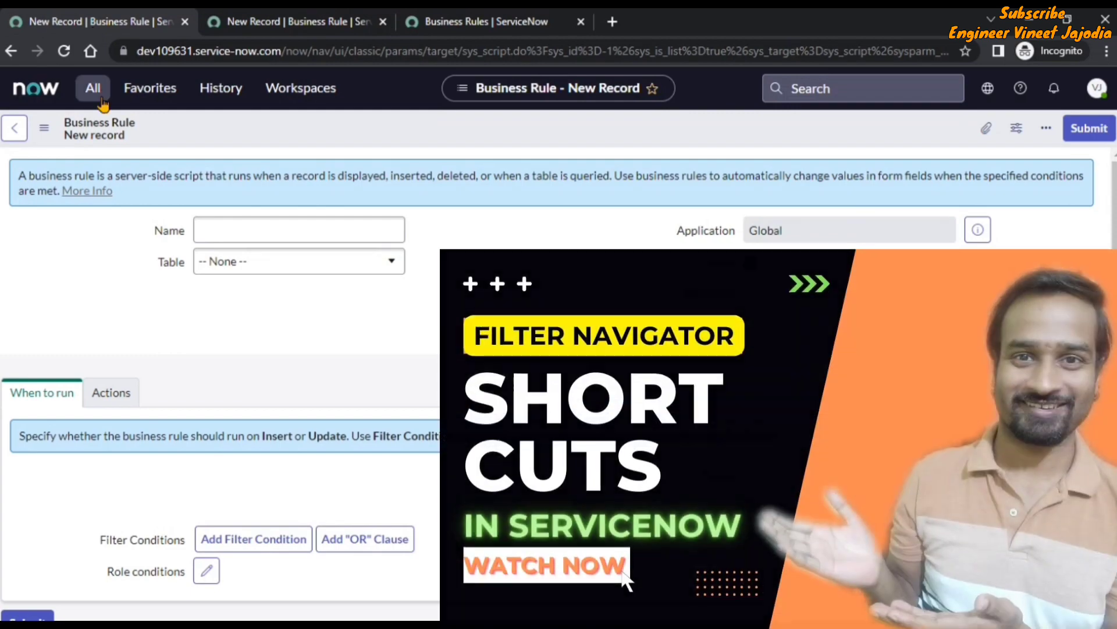
pyautogui.click(93, 88)
pyautogui.click(262, 27)
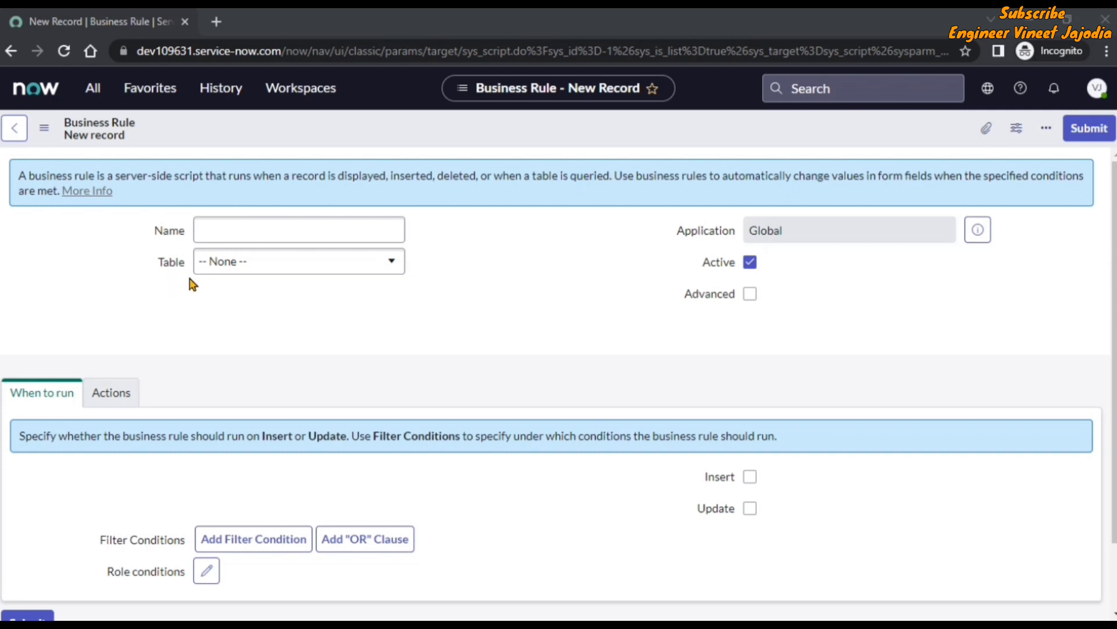
# Step: View the choices for the rule's Table and enable both the Insert and Update triggers
pyautogui.click(370, 280)
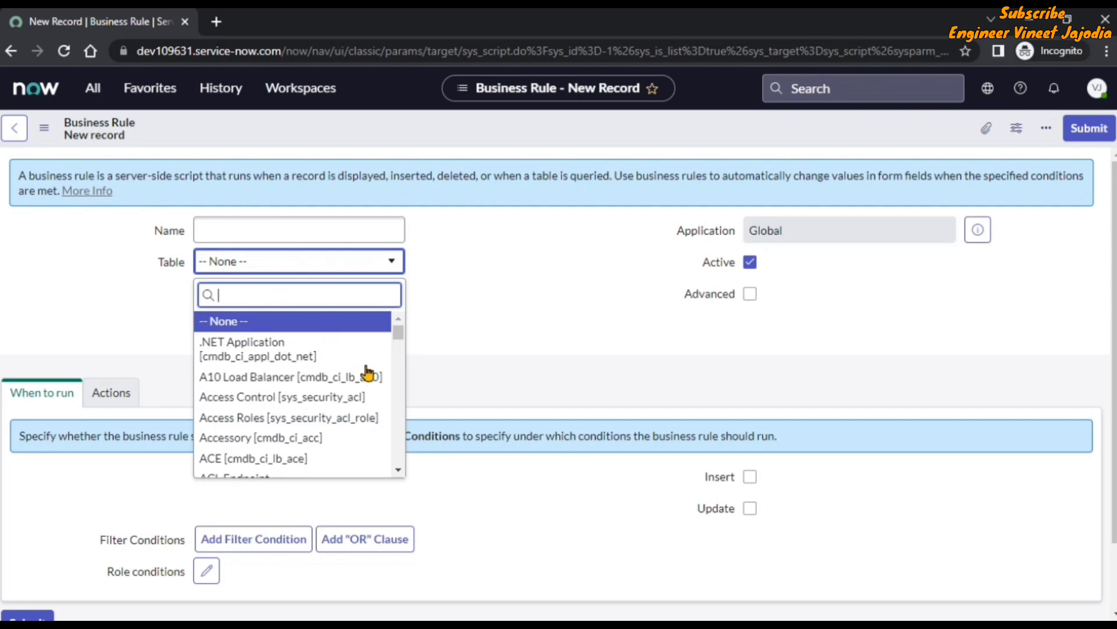
pyautogui.click(524, 297)
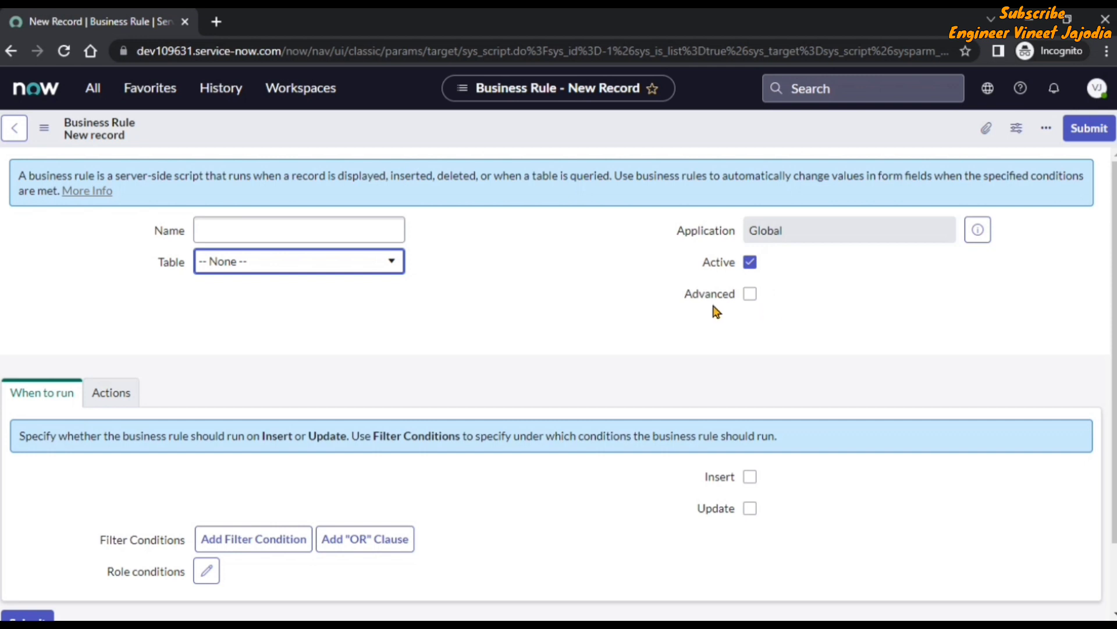
pyautogui.scroll(-1, 131, 320)
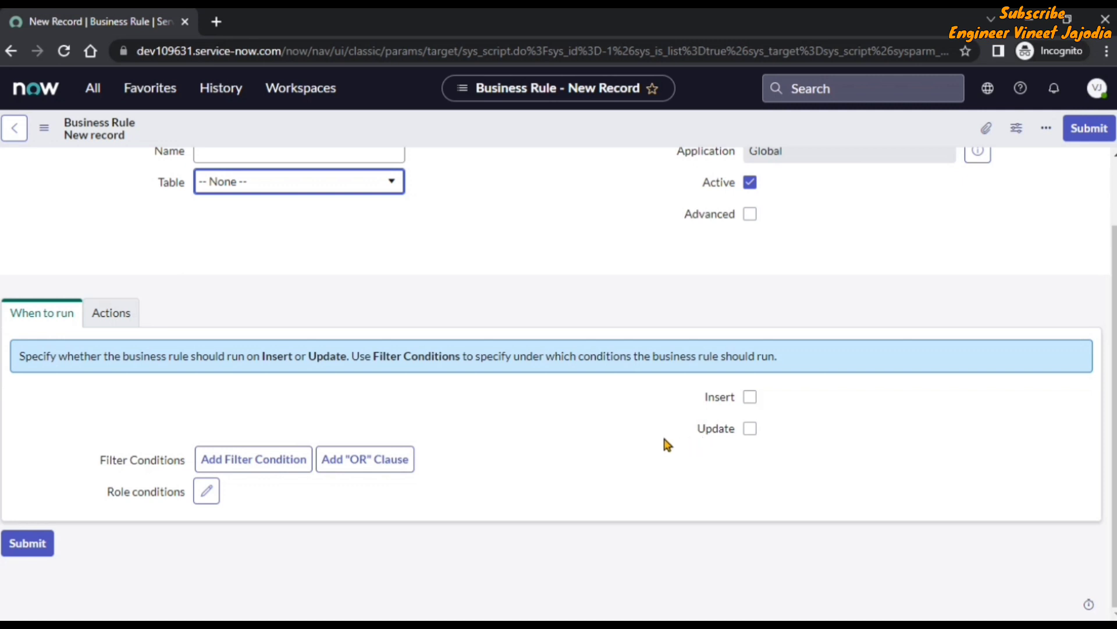
pyautogui.click(752, 400)
pyautogui.click(751, 429)
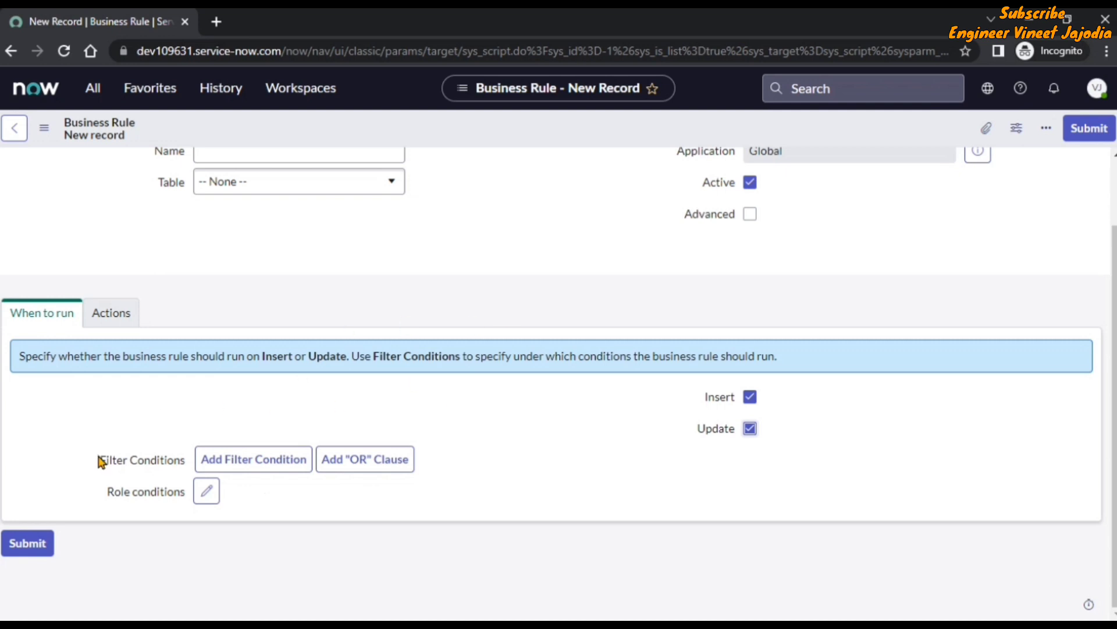
# Step: Compare the rule's Actions settings with its When to run settings
pyautogui.click(112, 325)
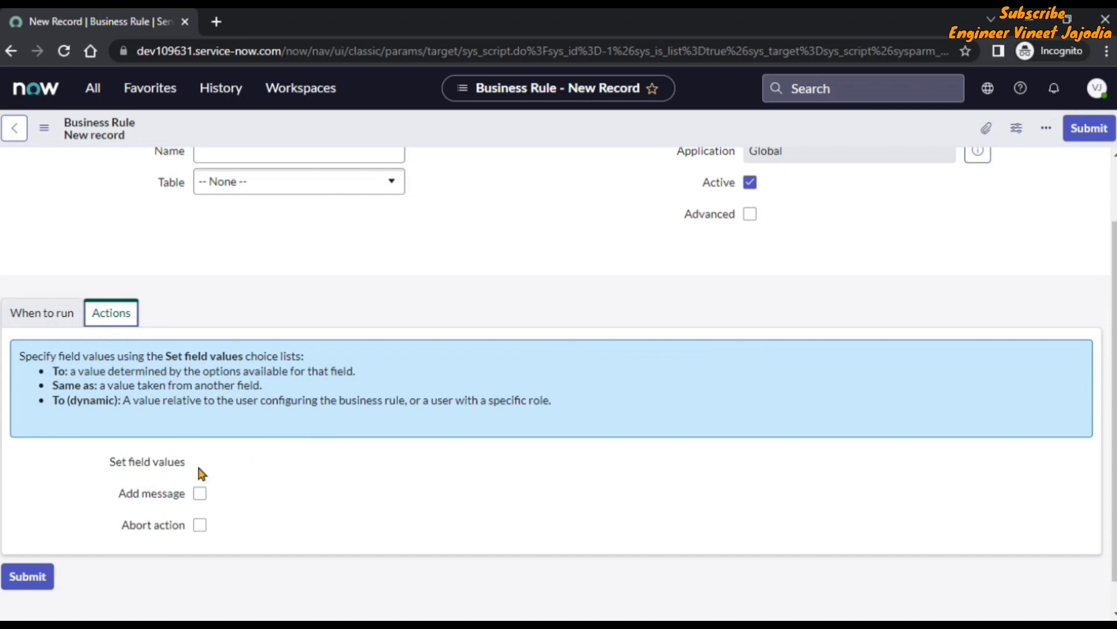
pyautogui.click(43, 322)
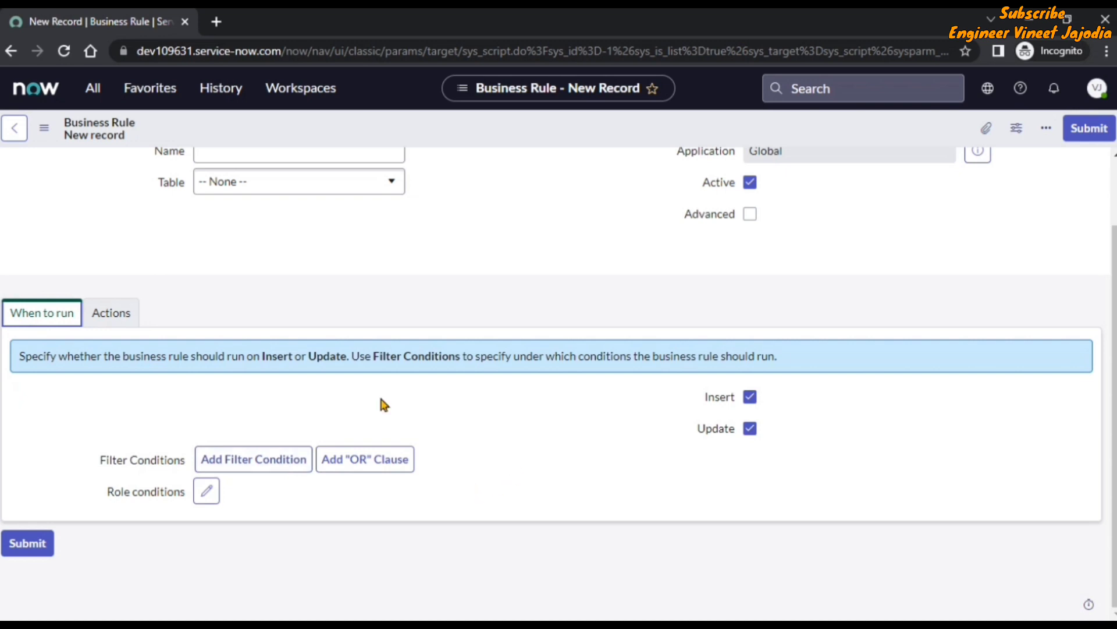
pyautogui.click(103, 320)
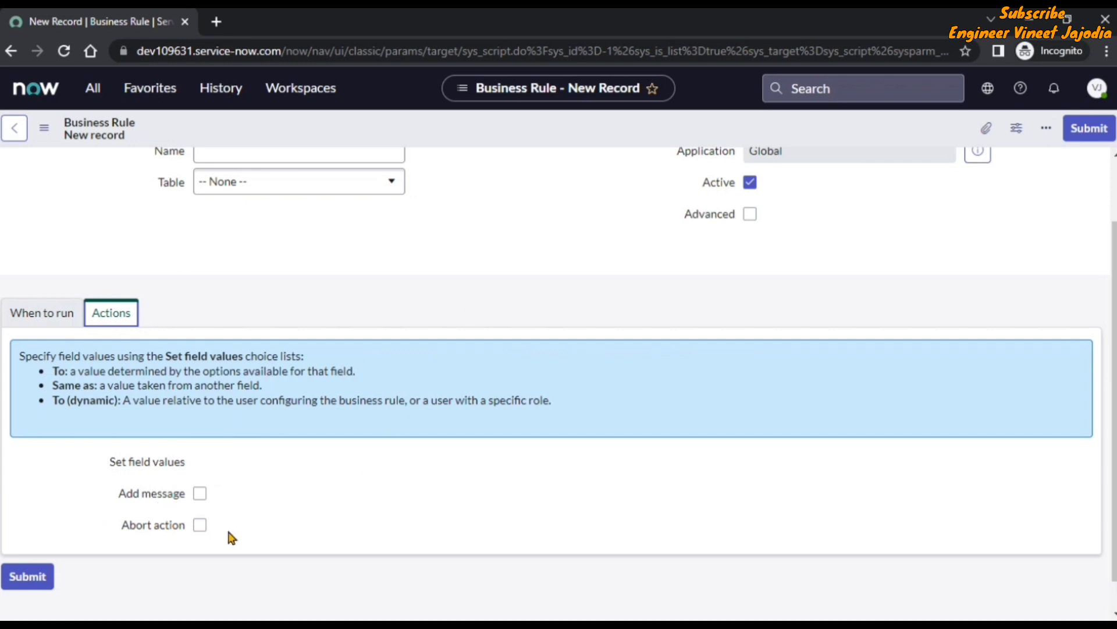
pyautogui.click(30, 318)
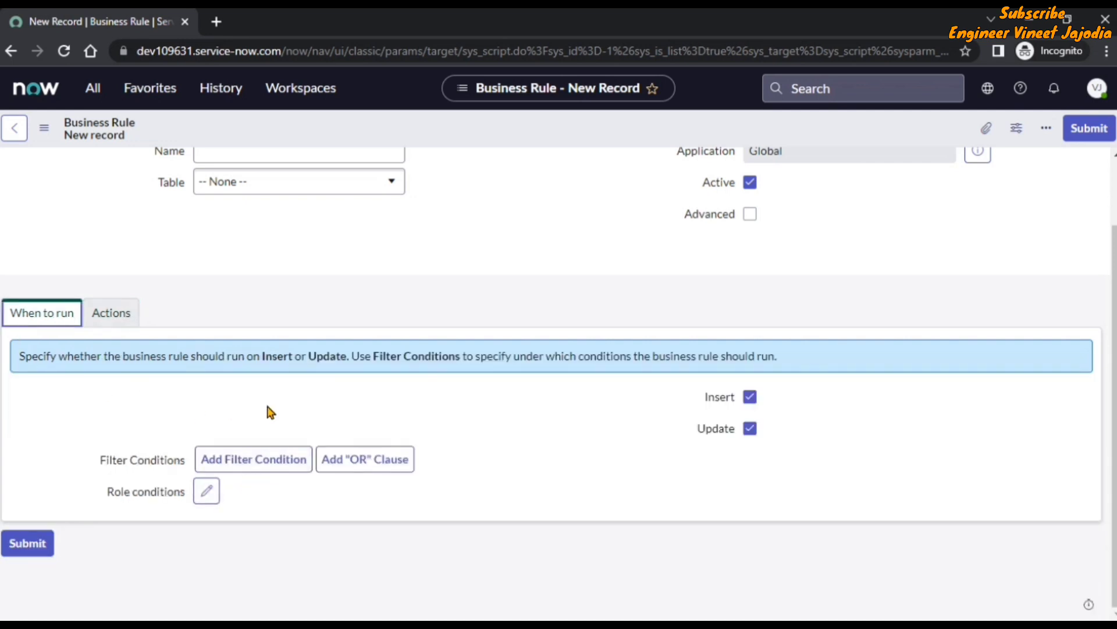
pyautogui.click(111, 313)
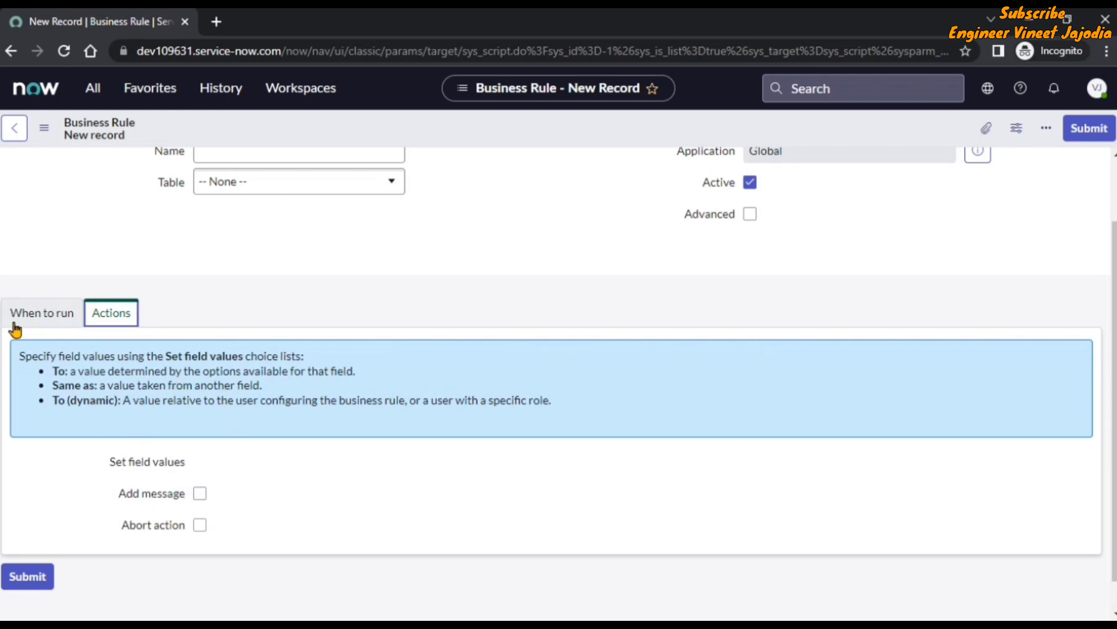
pyautogui.click(34, 319)
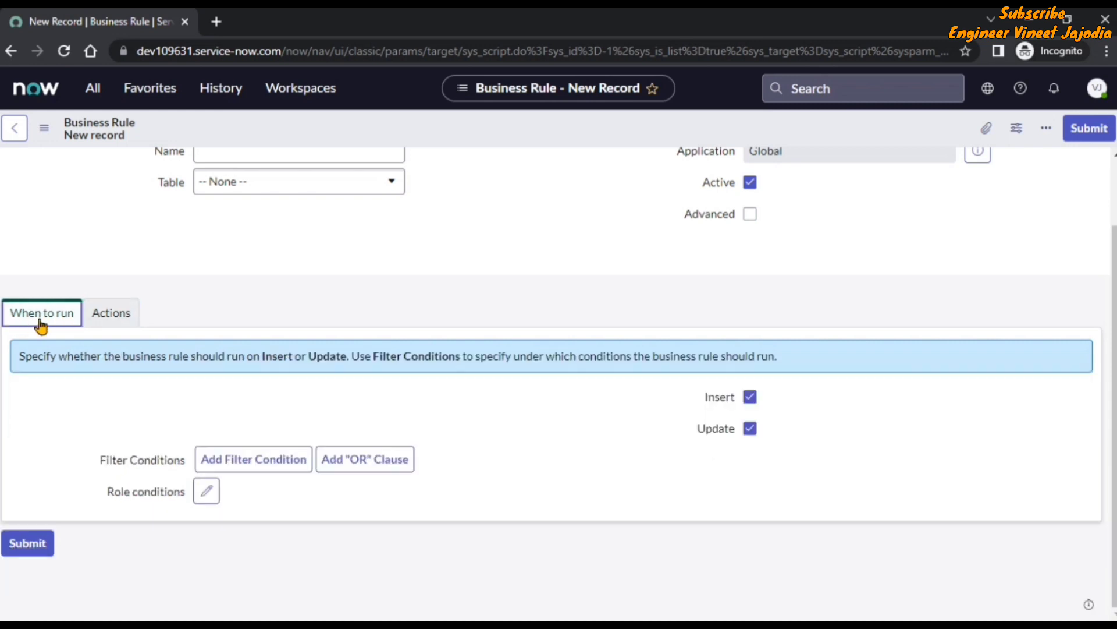
# Step: Enable Advanced for the business rule and view the available choices for When
pyautogui.click(749, 214)
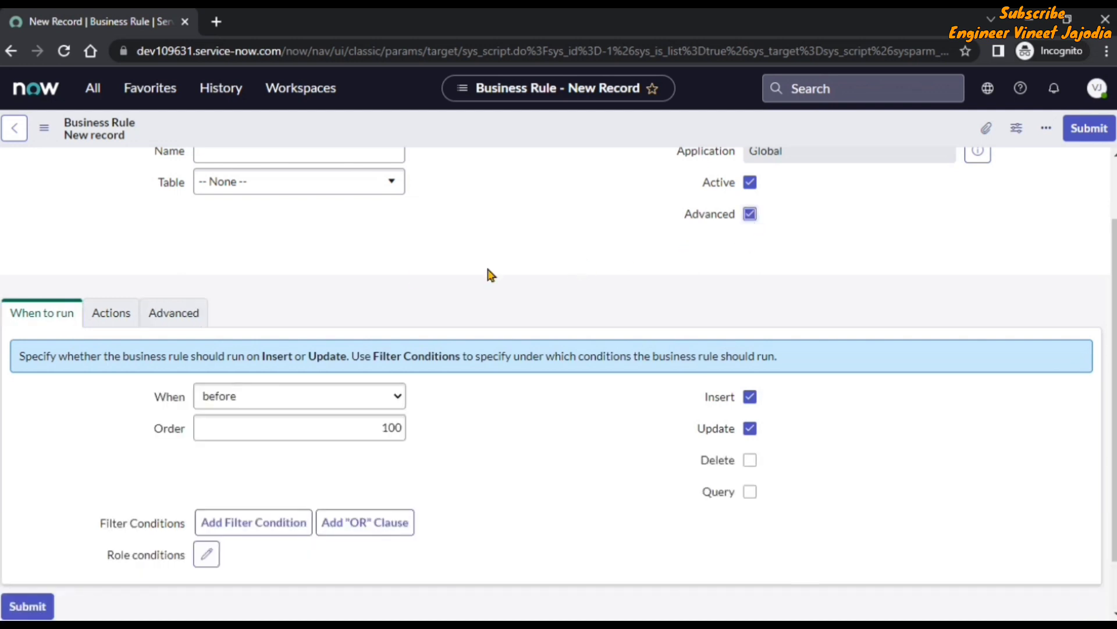
pyautogui.click(186, 323)
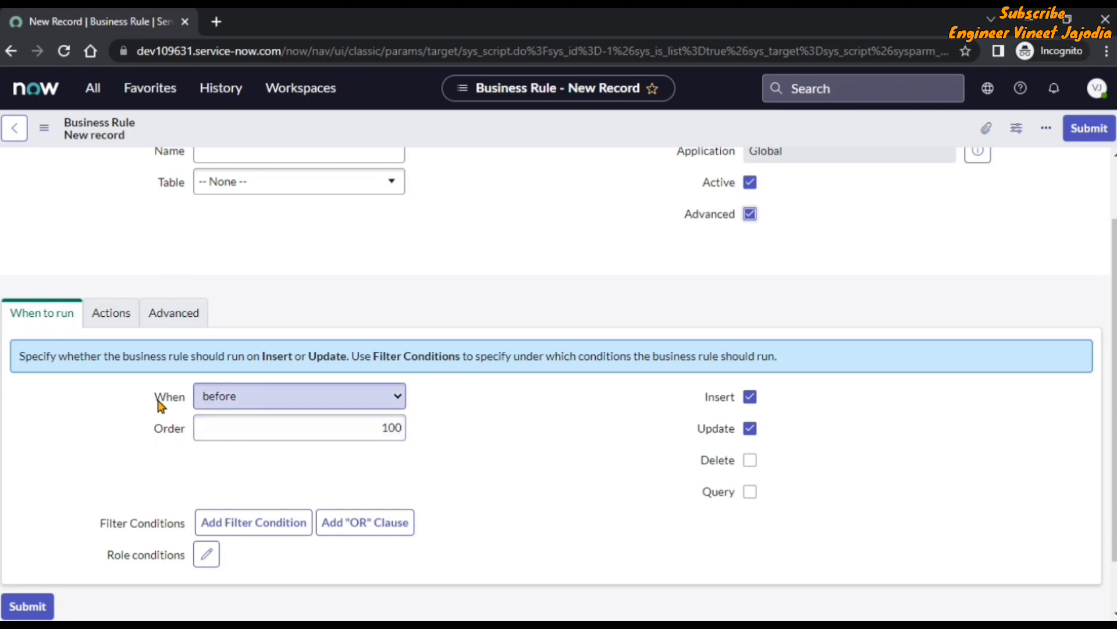
pyautogui.click(313, 404)
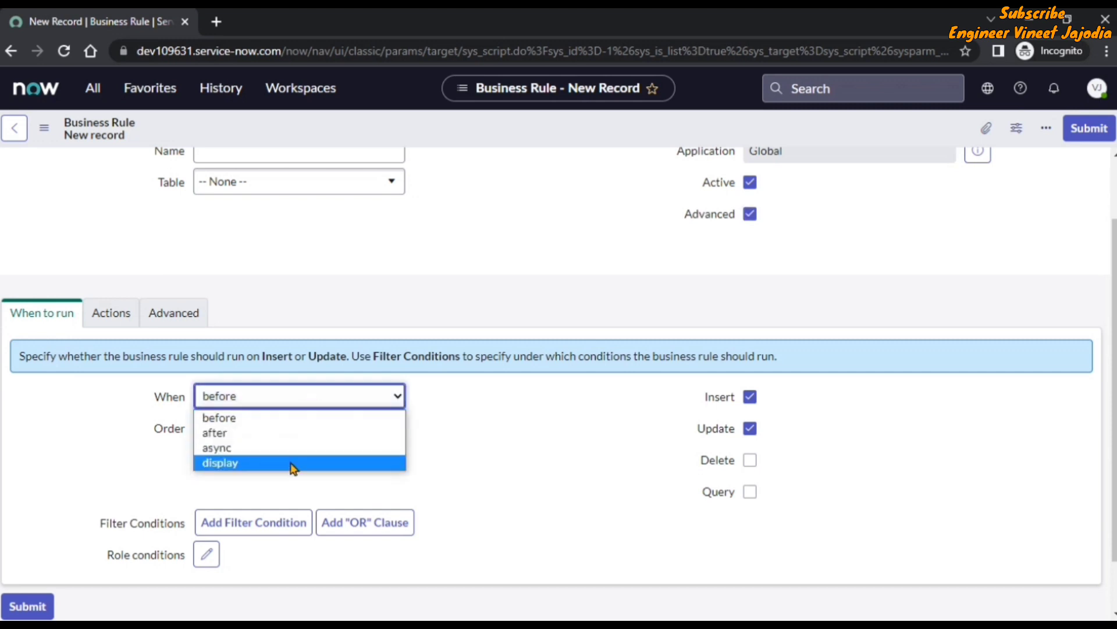
pyautogui.click(459, 423)
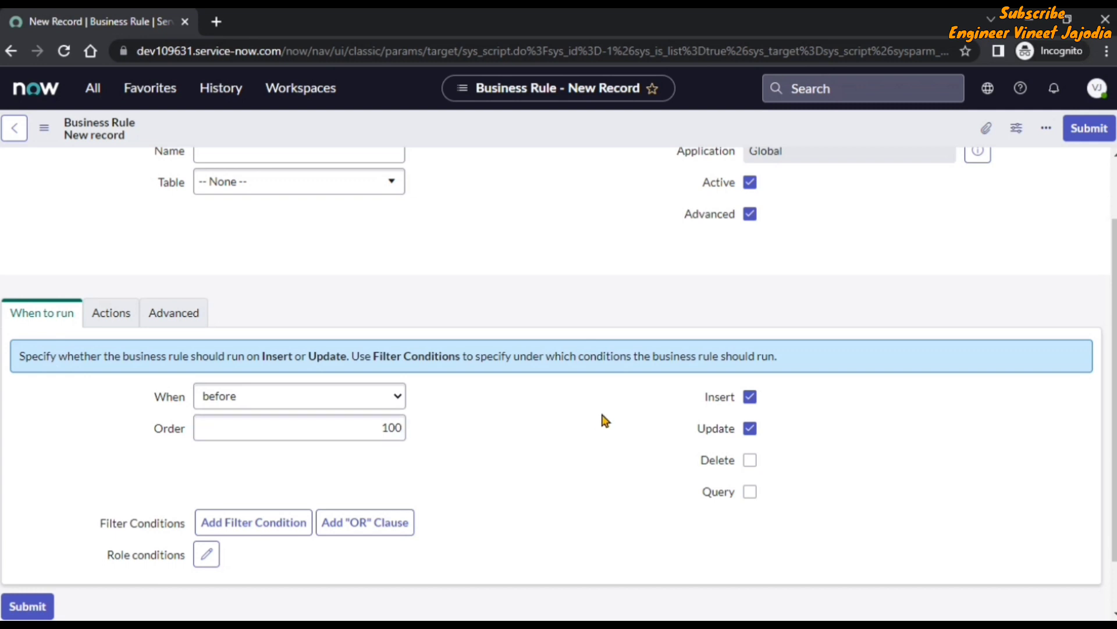
# Step: Clear the Insert and Update triggers and switch When through after and async to display
pyautogui.click(750, 428)
pyautogui.click(751, 398)
pyautogui.click(282, 394)
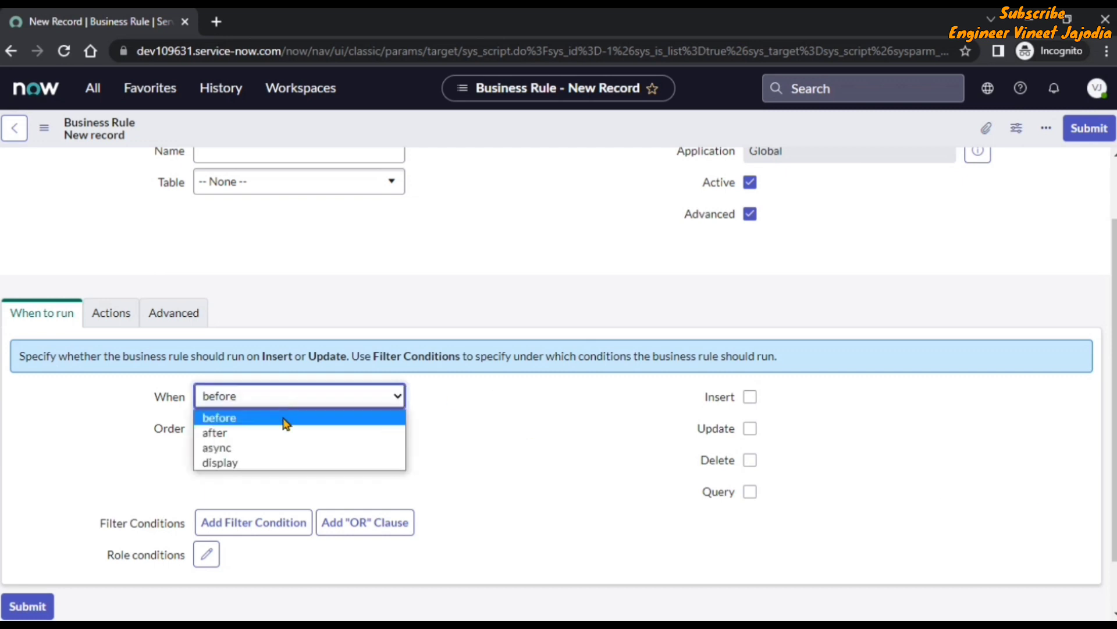
pyautogui.click(269, 431)
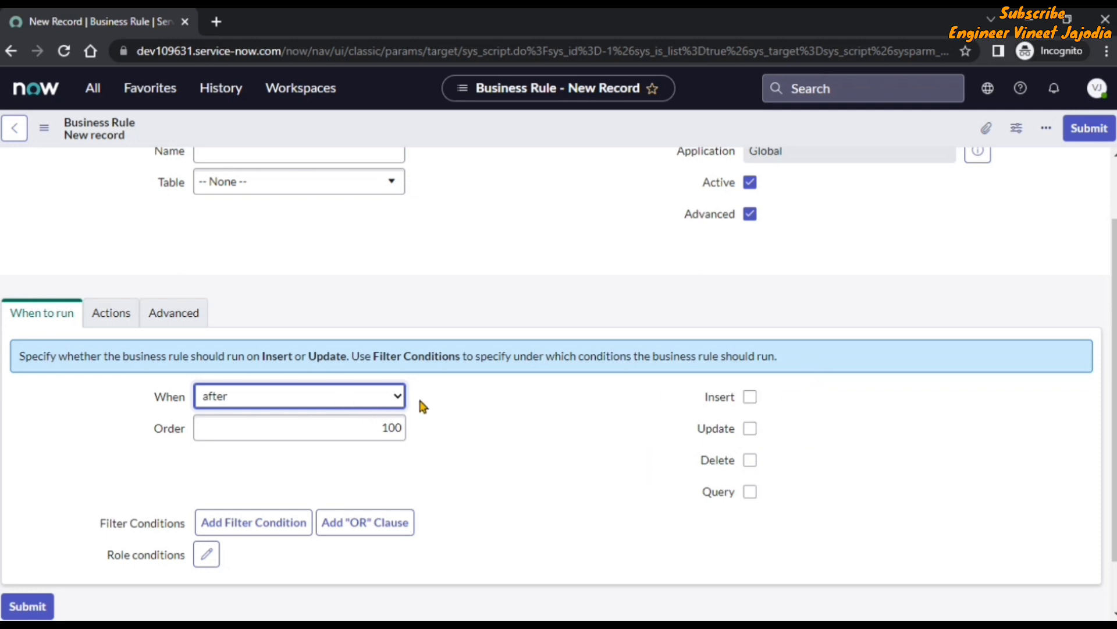
pyautogui.click(373, 397)
pyautogui.click(324, 448)
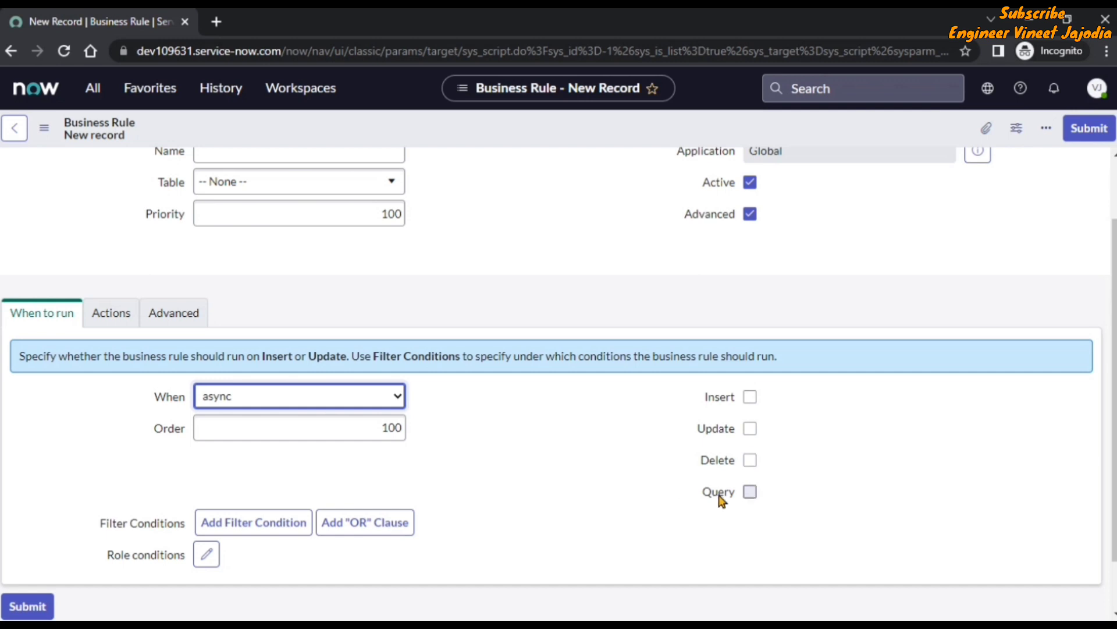
pyautogui.click(320, 406)
pyautogui.click(282, 464)
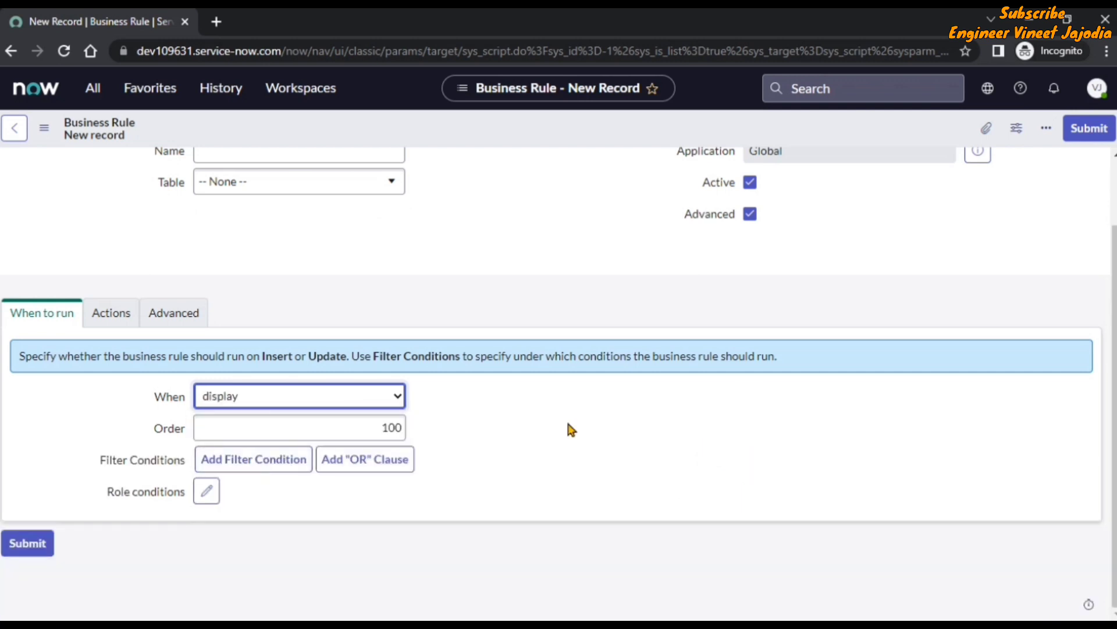
pyautogui.click(563, 419)
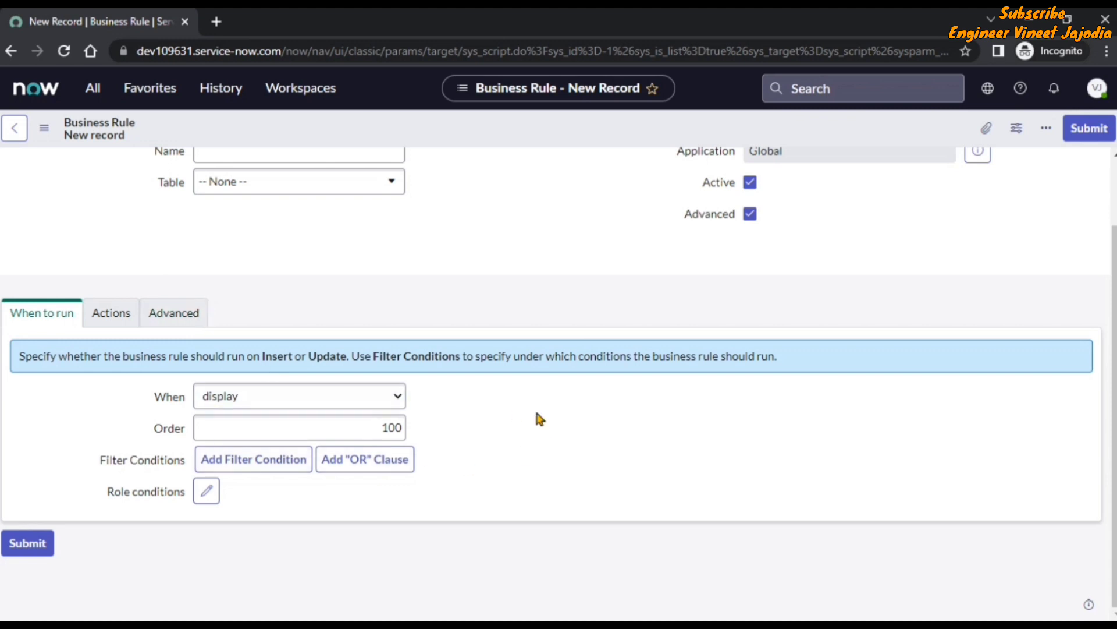
# Step: Examine the default executeRule function in the rule's advanced script and return to the When to run settings
pyautogui.click(159, 318)
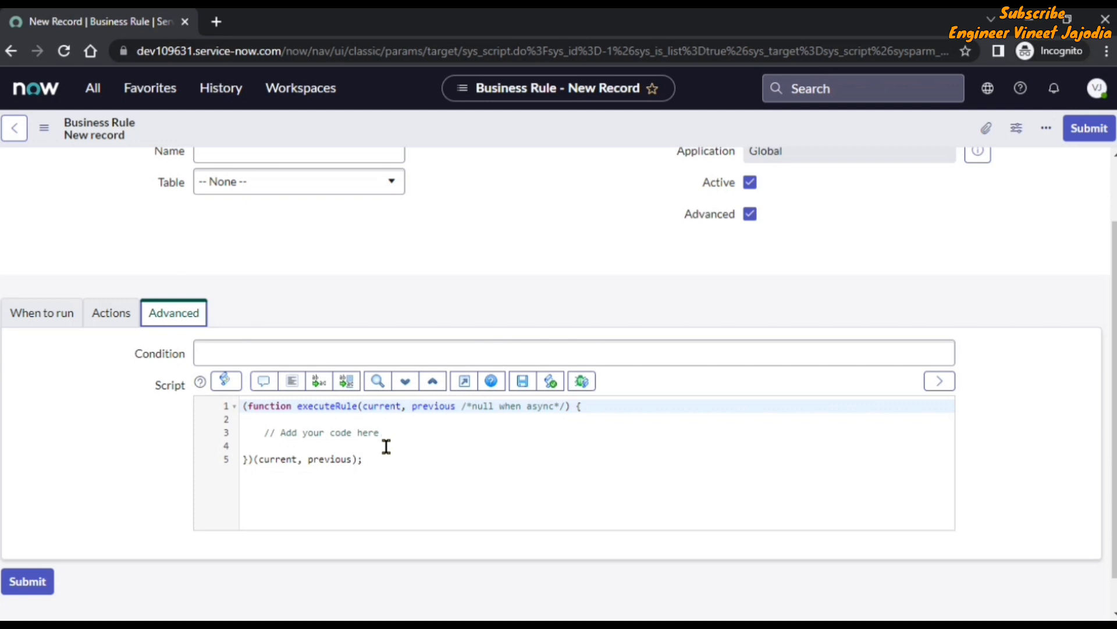
pyautogui.moveTo(369, 459); pyautogui.dragTo(238, 411)
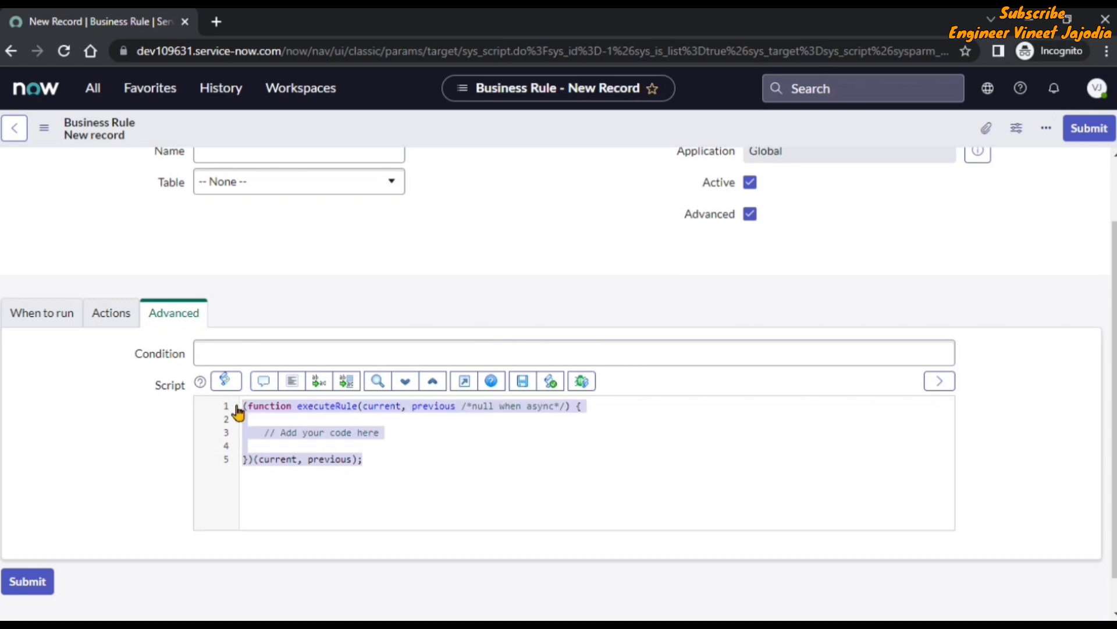
pyautogui.click(427, 438)
pyautogui.click(24, 315)
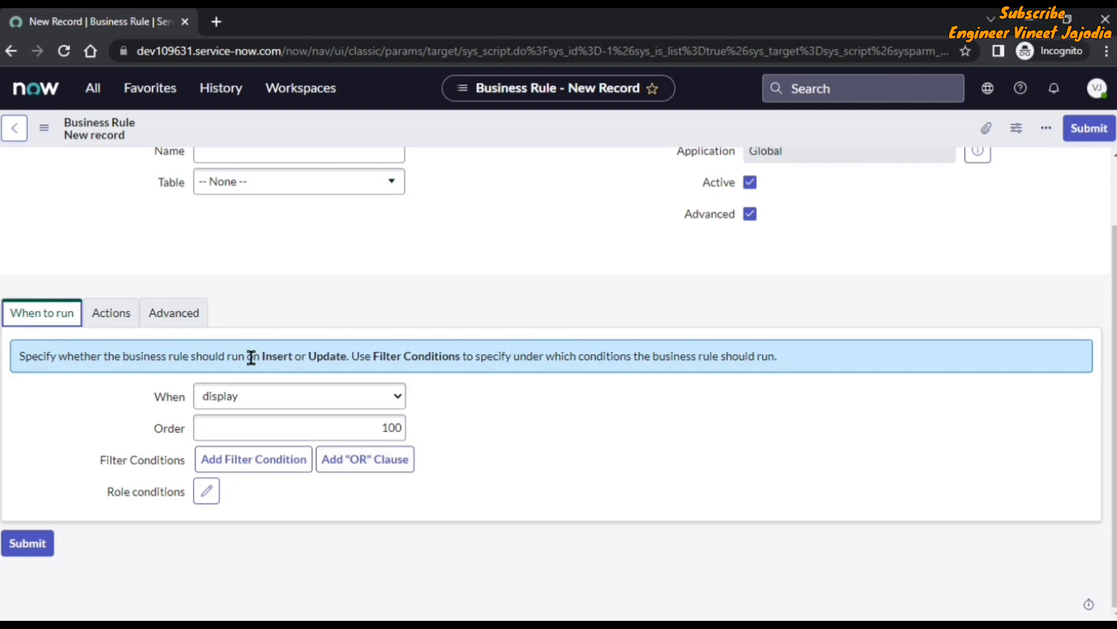
# Step: Look through the rule's Actions settings and examine the current and previous parameters of executeRule in the advanced script
pyautogui.click(96, 318)
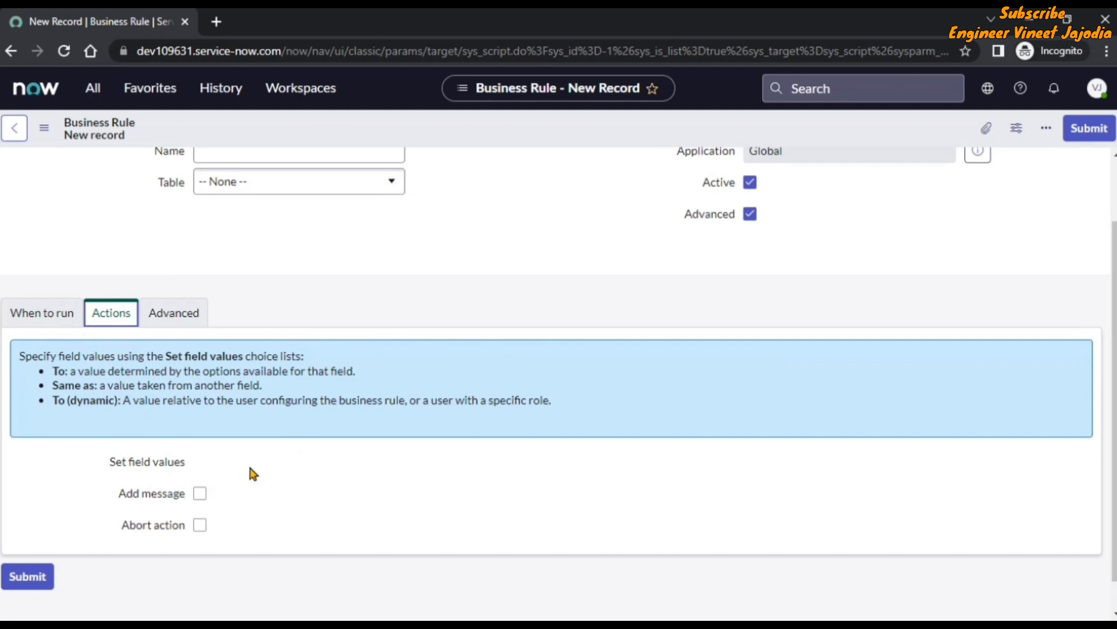
pyautogui.click(174, 312)
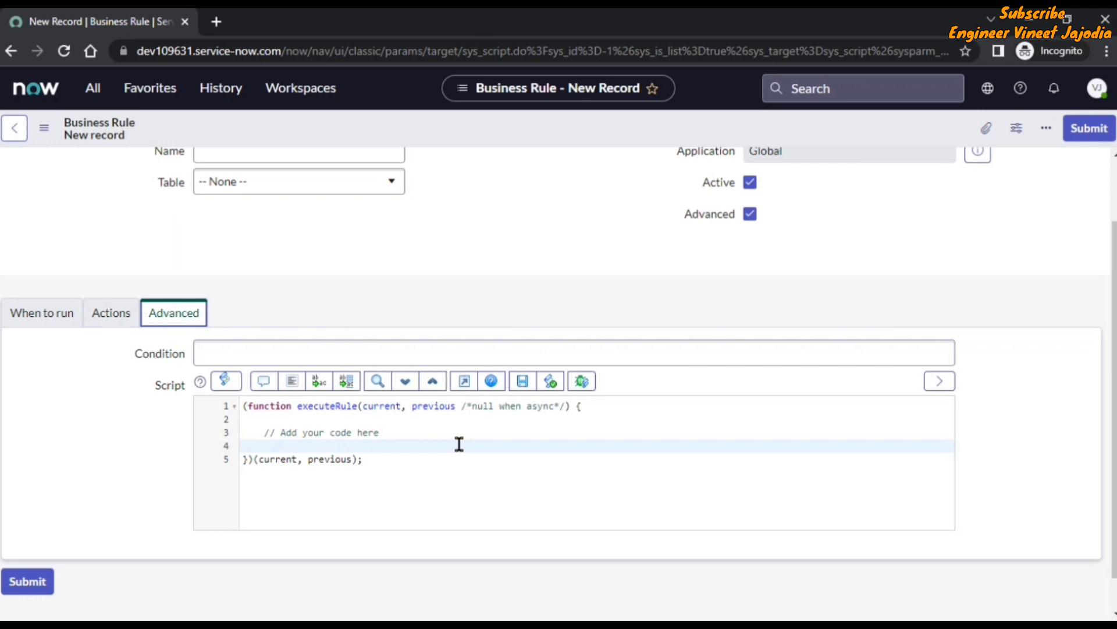
pyautogui.press('Up')
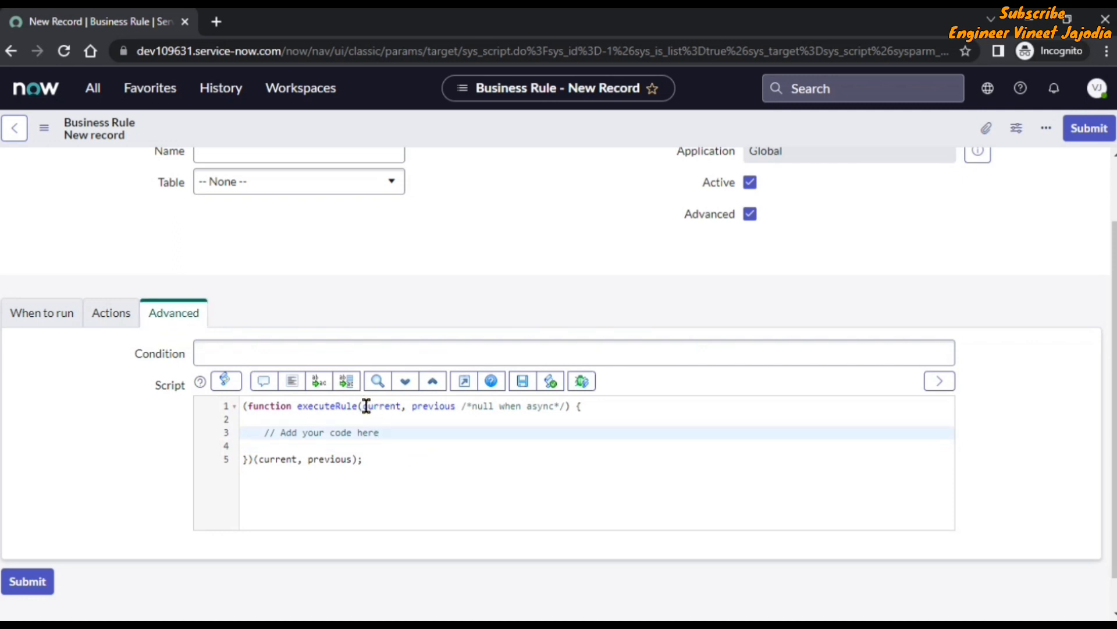
pyautogui.moveTo(366, 405); pyautogui.dragTo(455, 405)
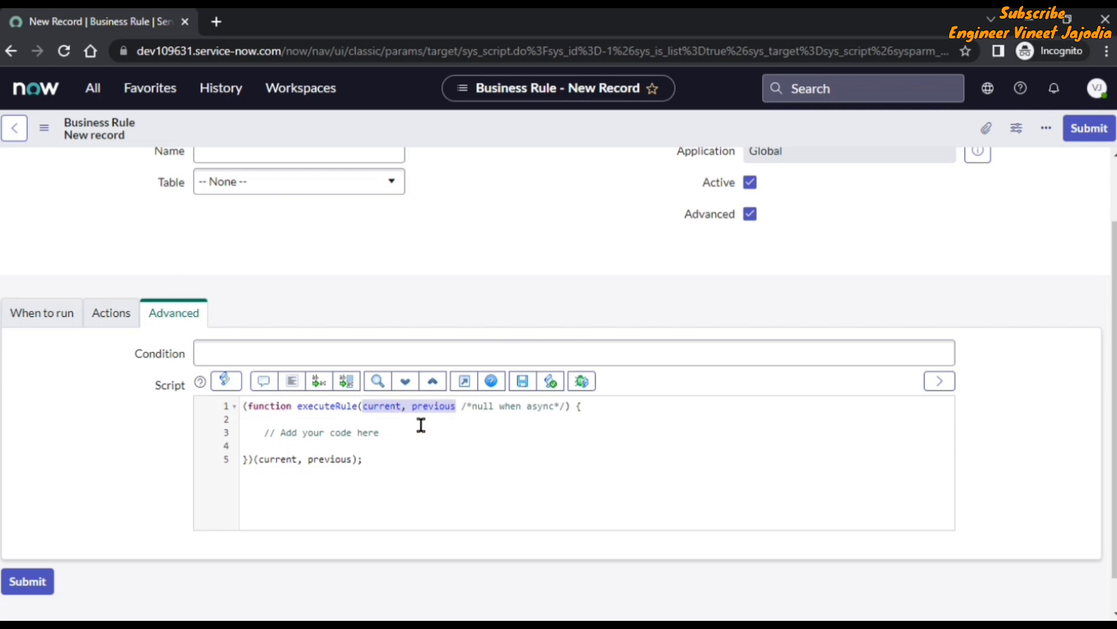
pyautogui.click(429, 408)
pyautogui.moveTo(412, 406); pyautogui.dragTo(455, 406)
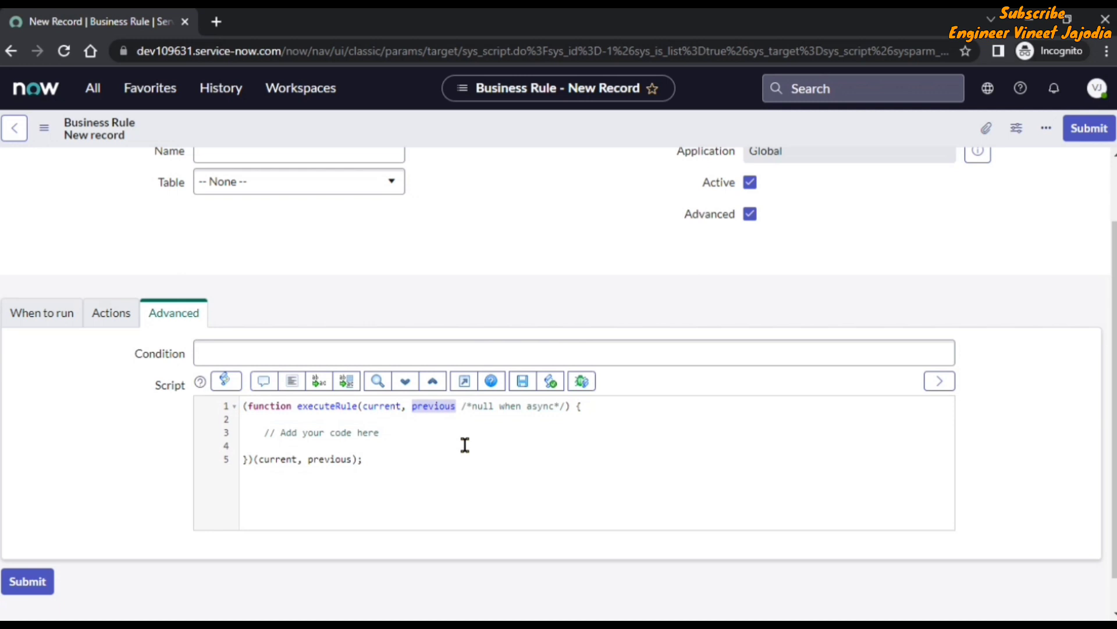
pyautogui.scroll(-1, 374, 386)
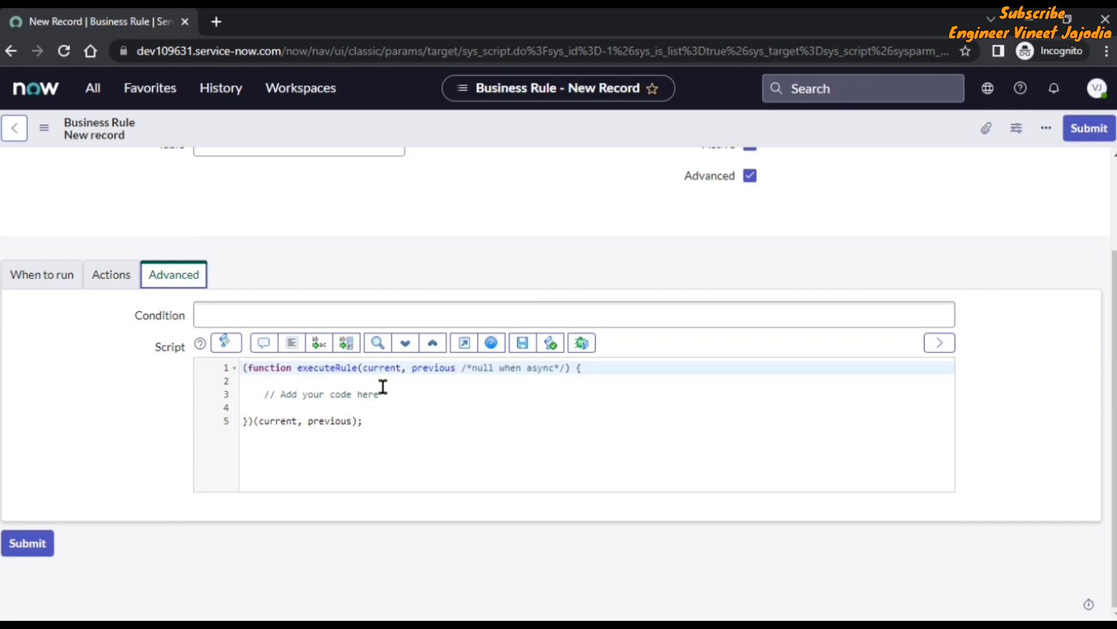
pyautogui.click(437, 372)
# Step: Duplicate the new business rule's browser tab and switch to the copy
pyautogui.rightClick(76, 14)
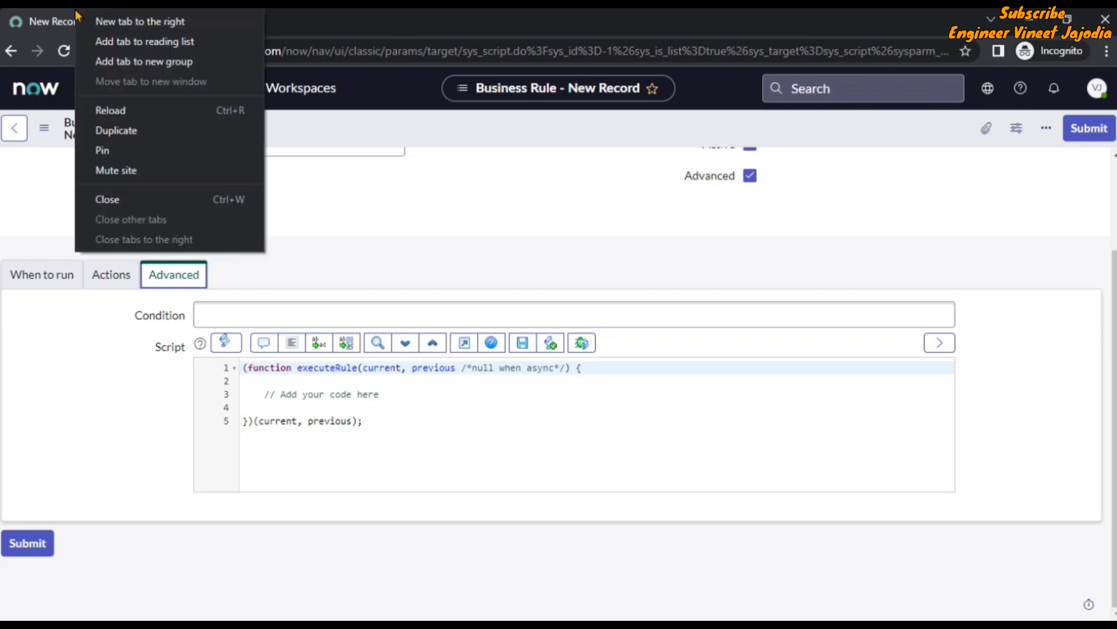
pyautogui.click(136, 133)
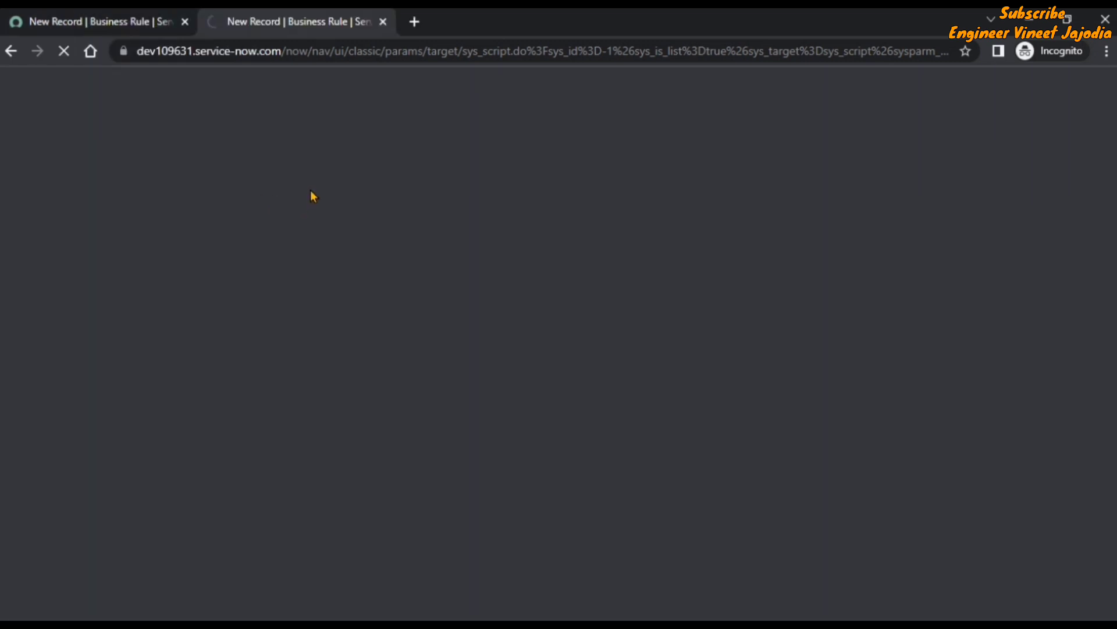
pyautogui.click(108, 12)
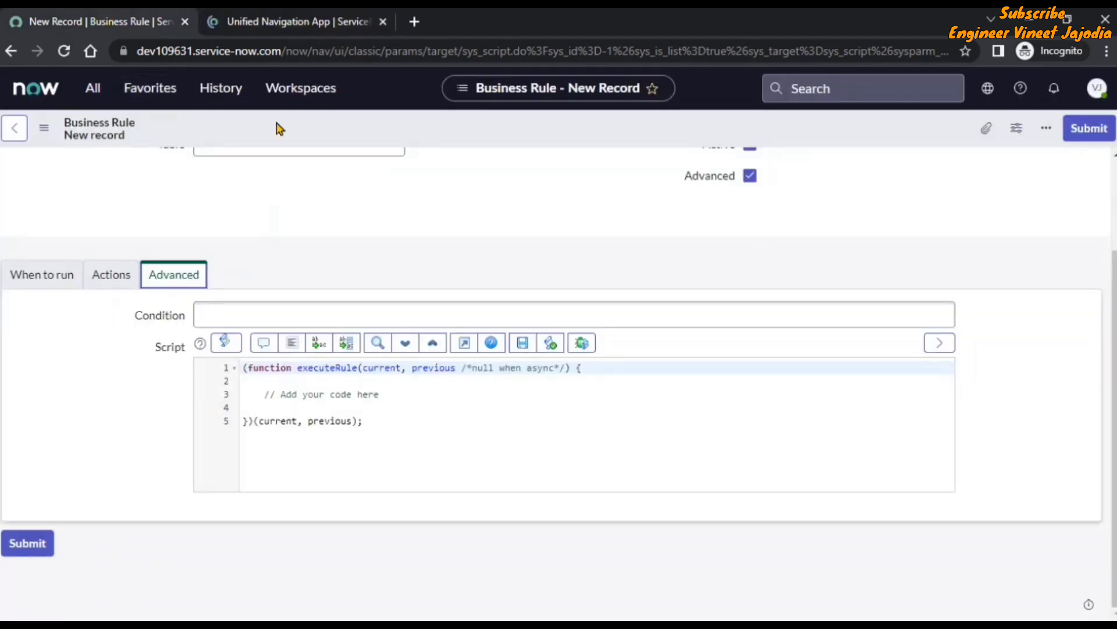
pyautogui.click(266, 24)
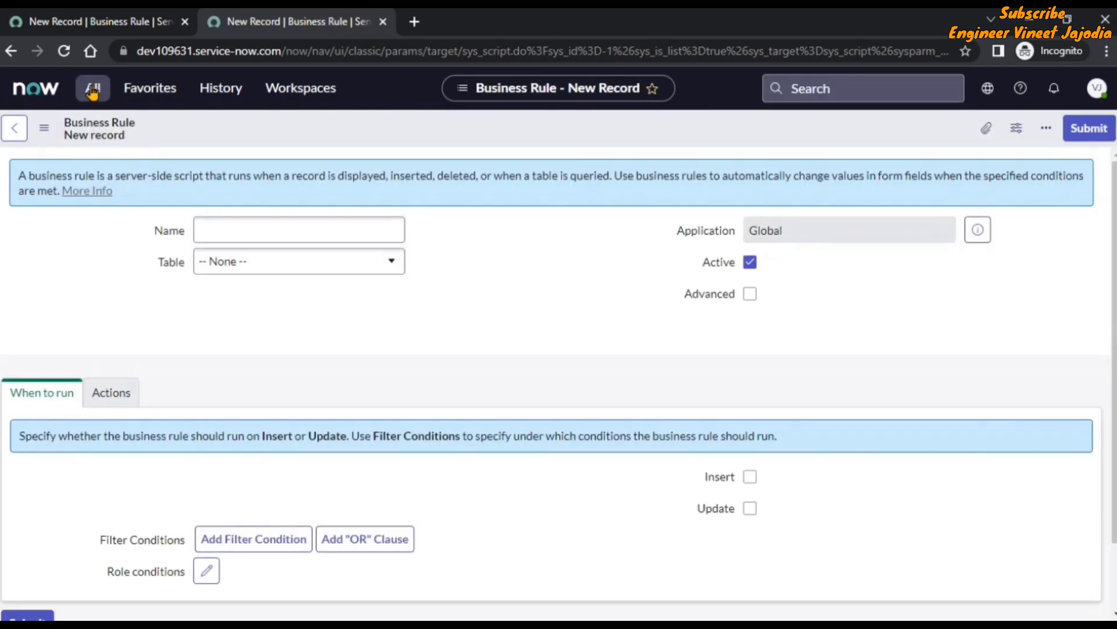
# Step: Open the incident list with incident.list in the duplicated tab and open the "Email Password" incident
pyautogui.click(92, 90)
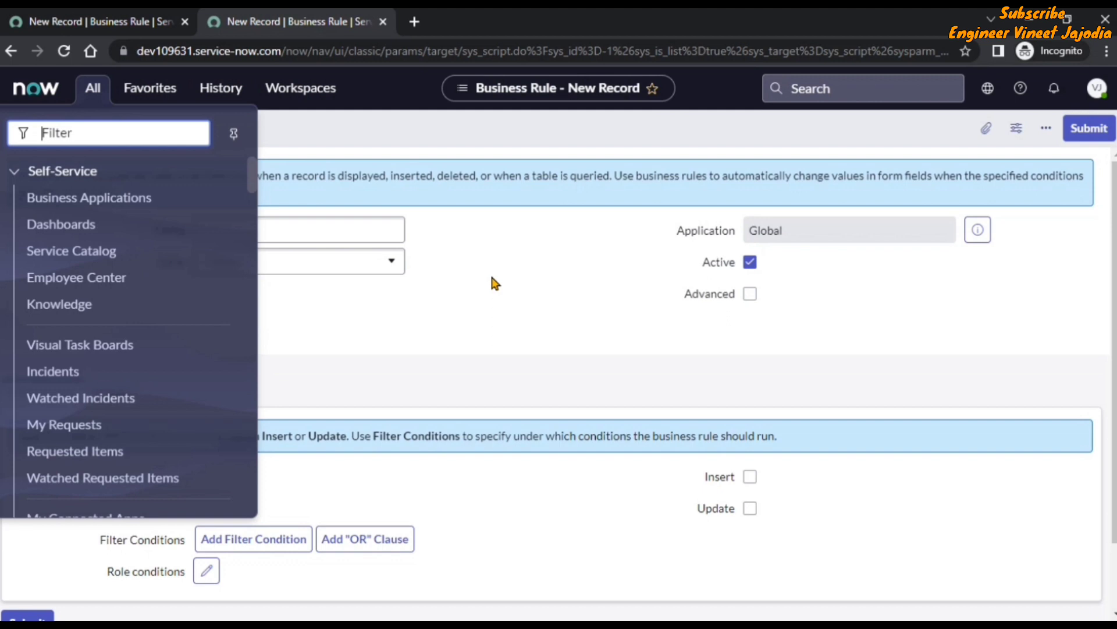
pyautogui.write('incident.list')
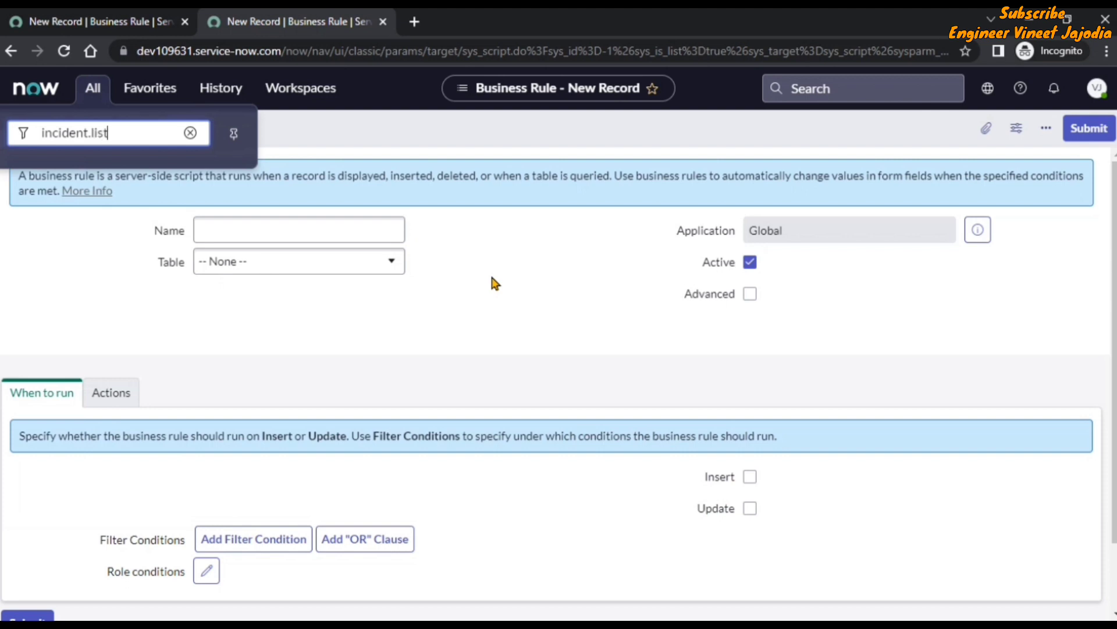
pyautogui.press('Return')
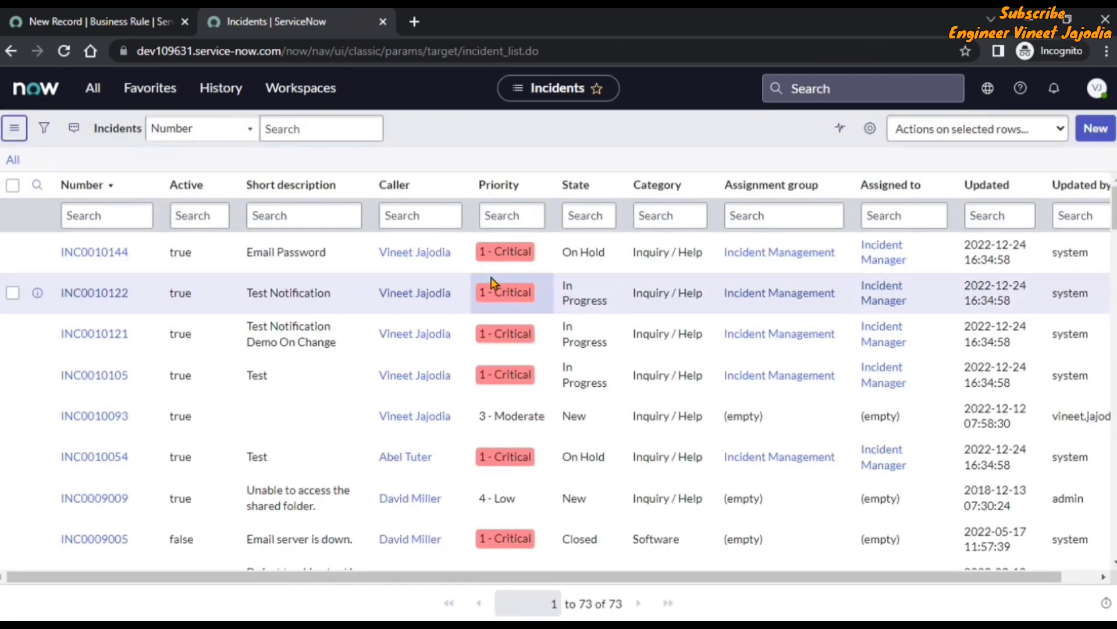
pyautogui.click(109, 260)
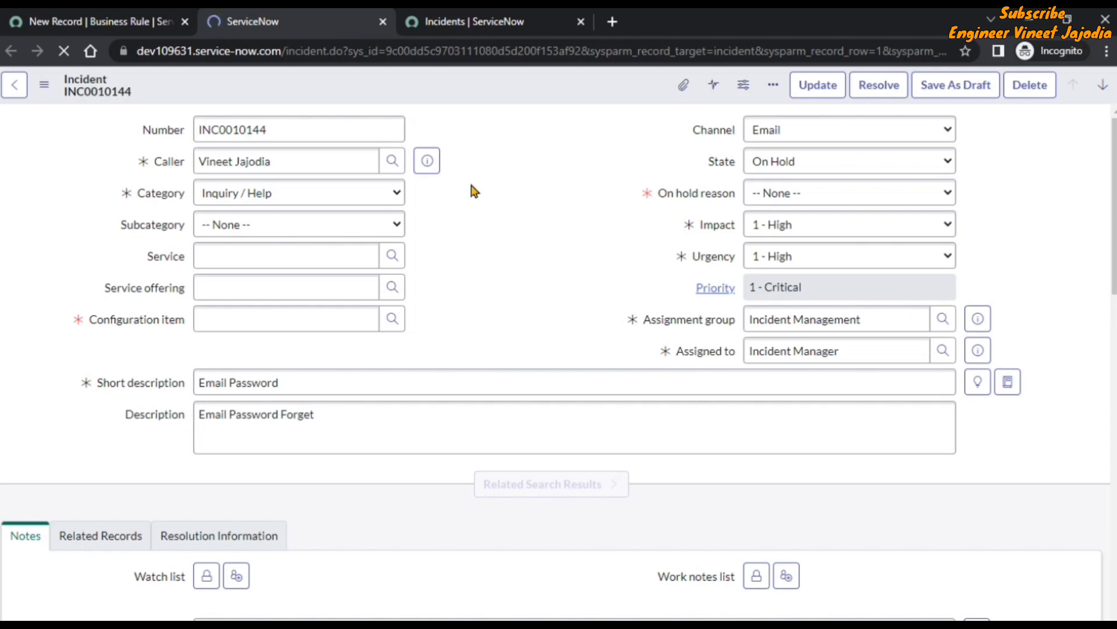
# Step: Return to the business rule script and examine the previous and current parameters of executeRule
pyautogui.click(115, 22)
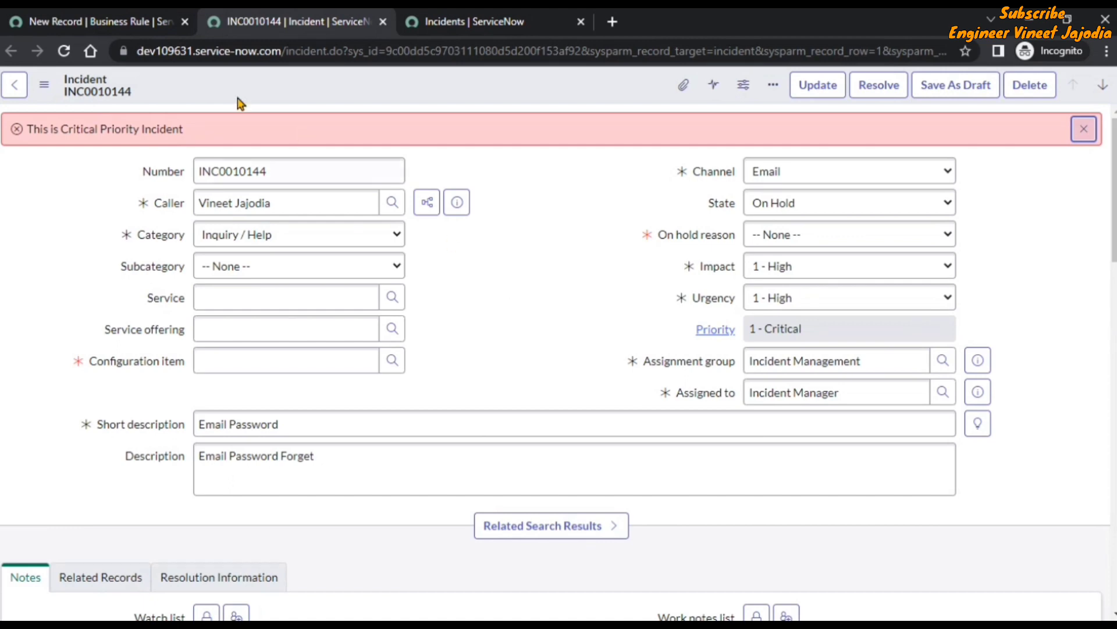
pyautogui.click(102, 22)
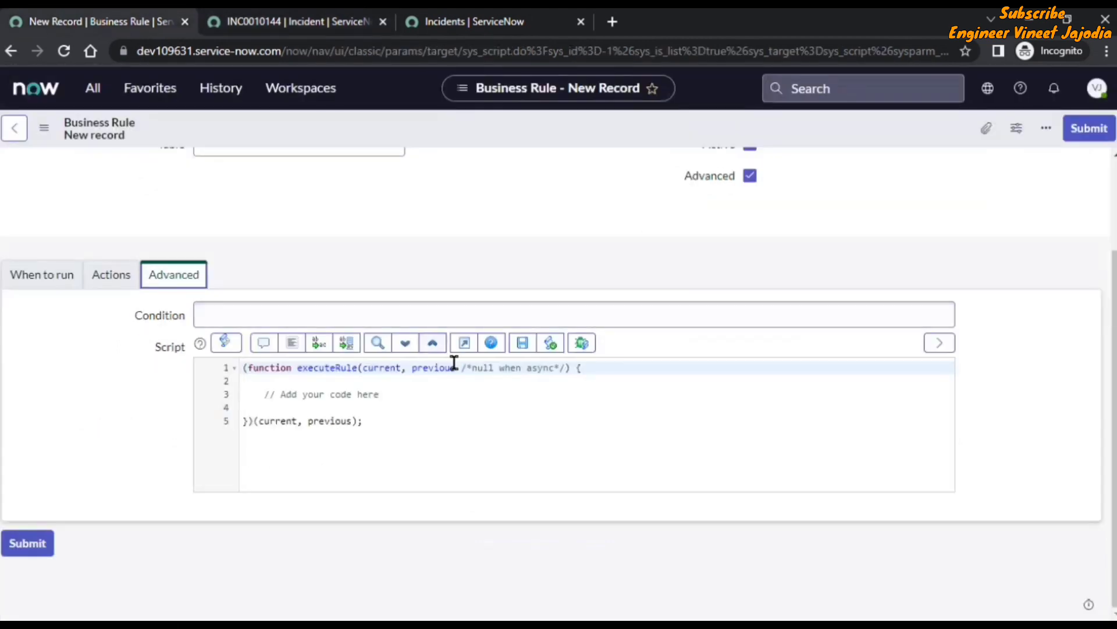
pyautogui.doubleClick(415, 367)
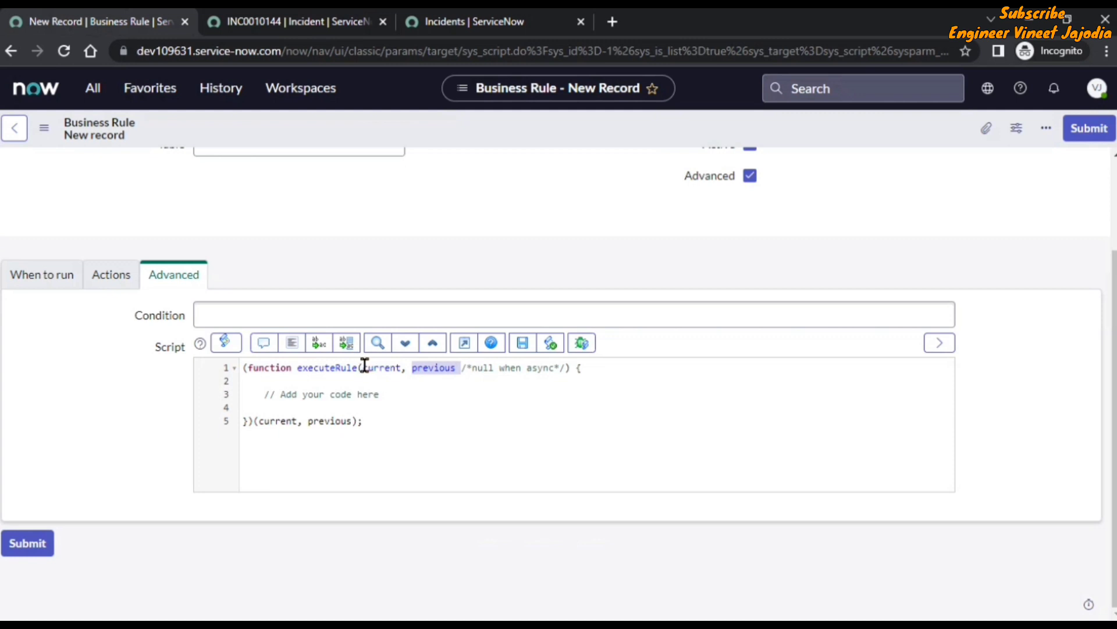
pyautogui.moveTo(363, 367); pyautogui.dragTo(401, 367)
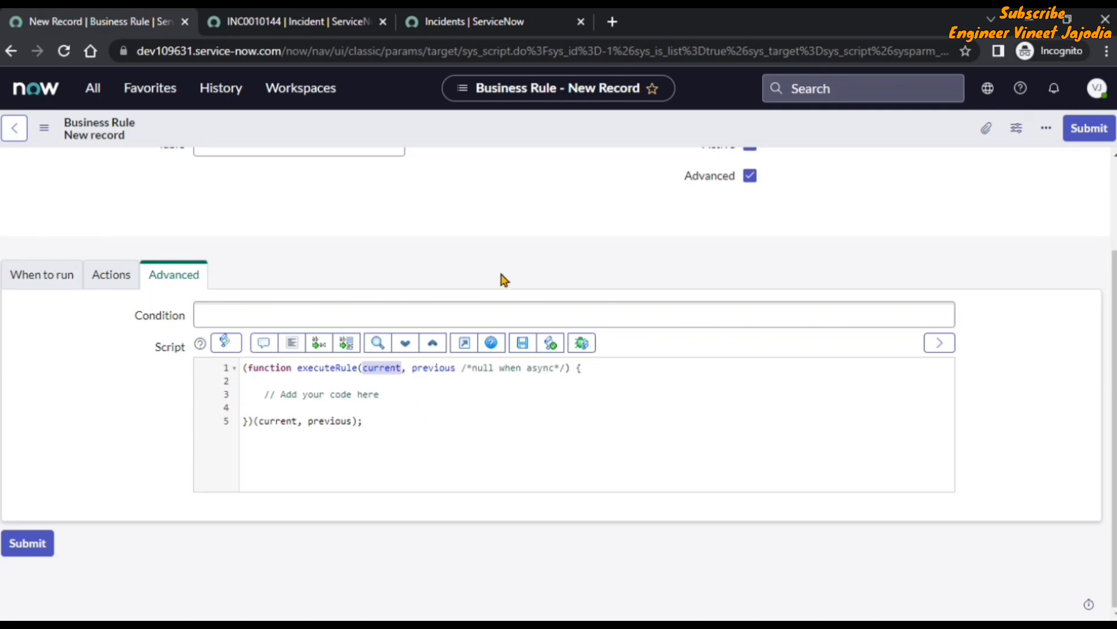
# Step: In the open incident, set State to Resolved and Subcategory to Email
pyautogui.click(265, 19)
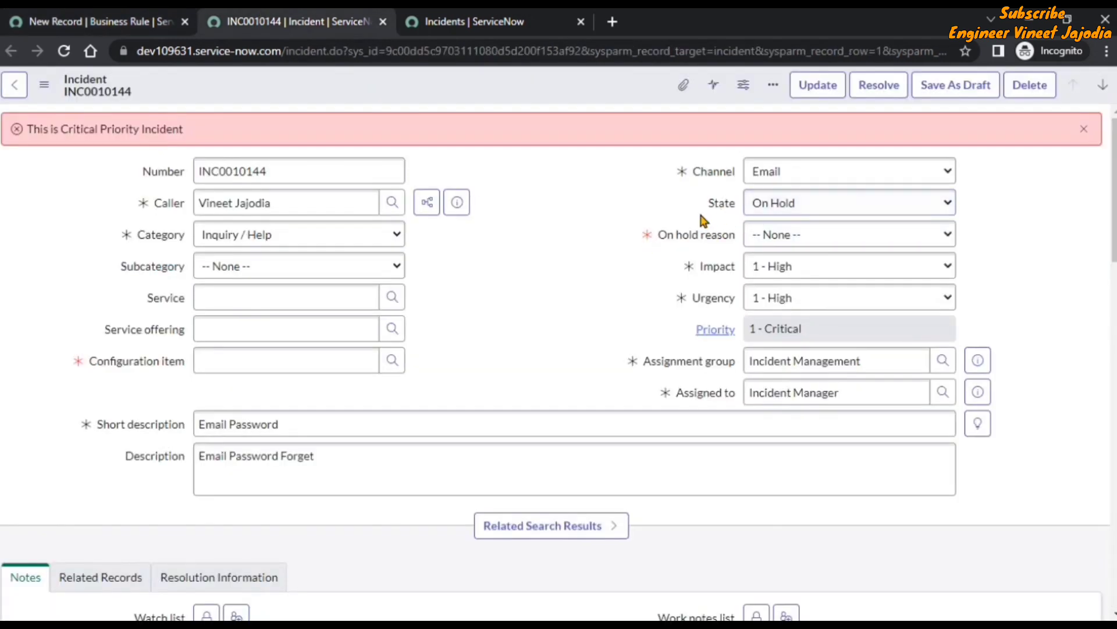
pyautogui.click(838, 206)
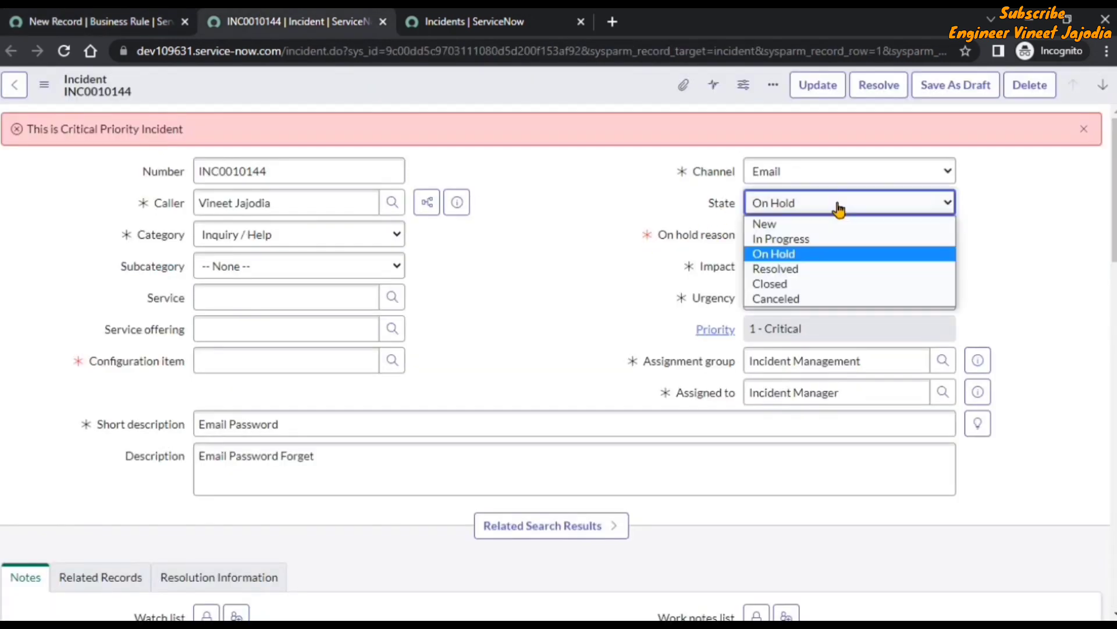
pyautogui.click(836, 268)
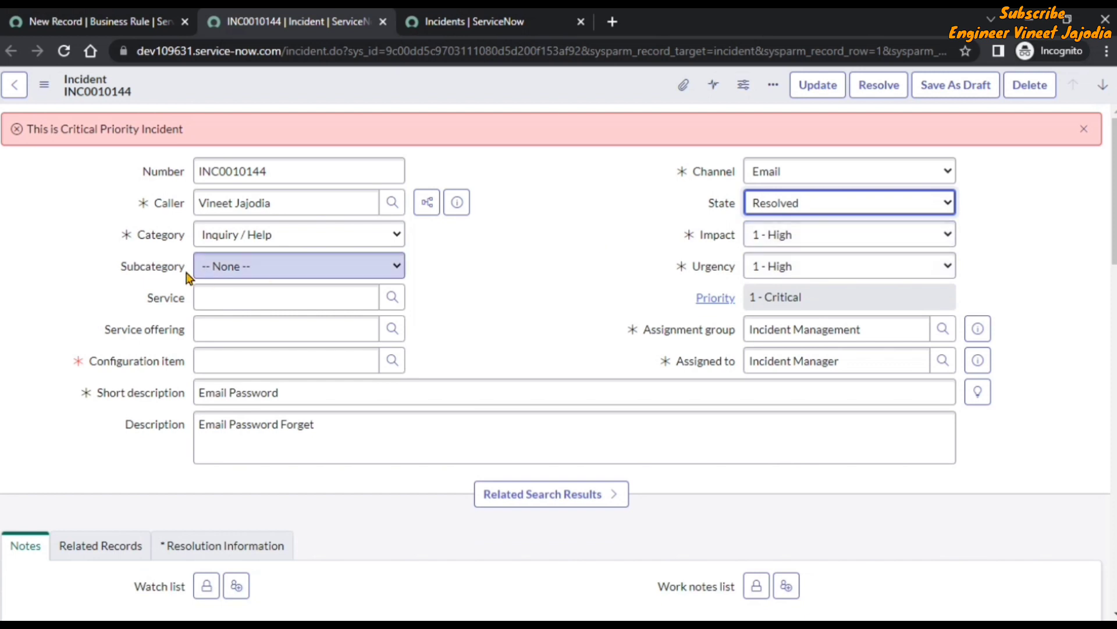
pyautogui.click(268, 270)
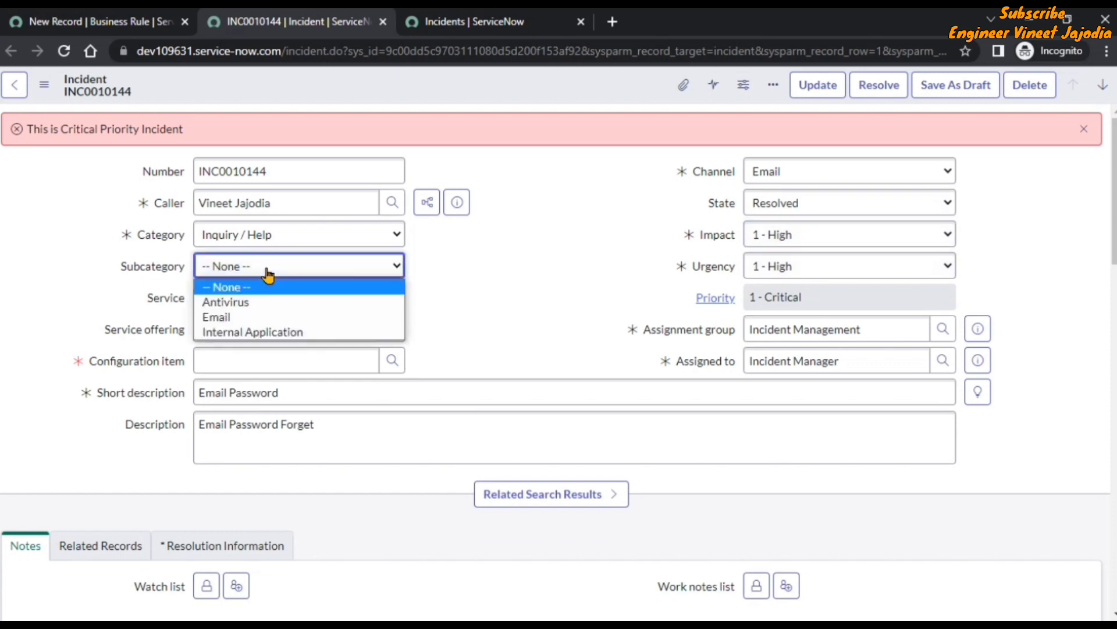
pyautogui.click(276, 317)
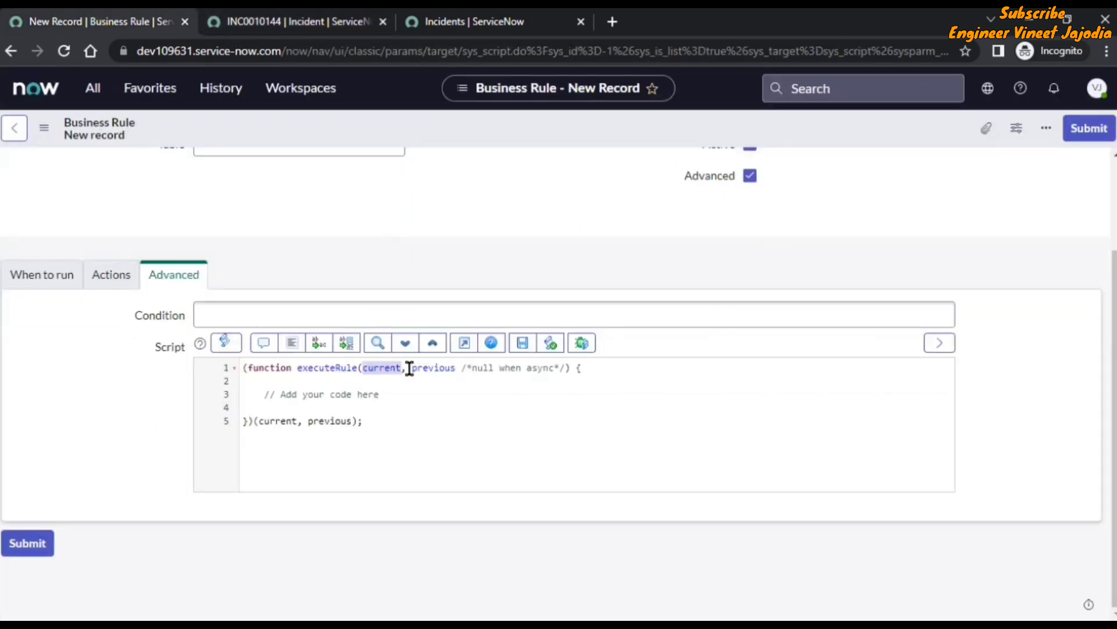
# Step: Compare the script's previous parameter with the edited incident's fields, ending back on the business rule form
pyautogui.moveTo(410, 369); pyautogui.dragTo(457, 367)
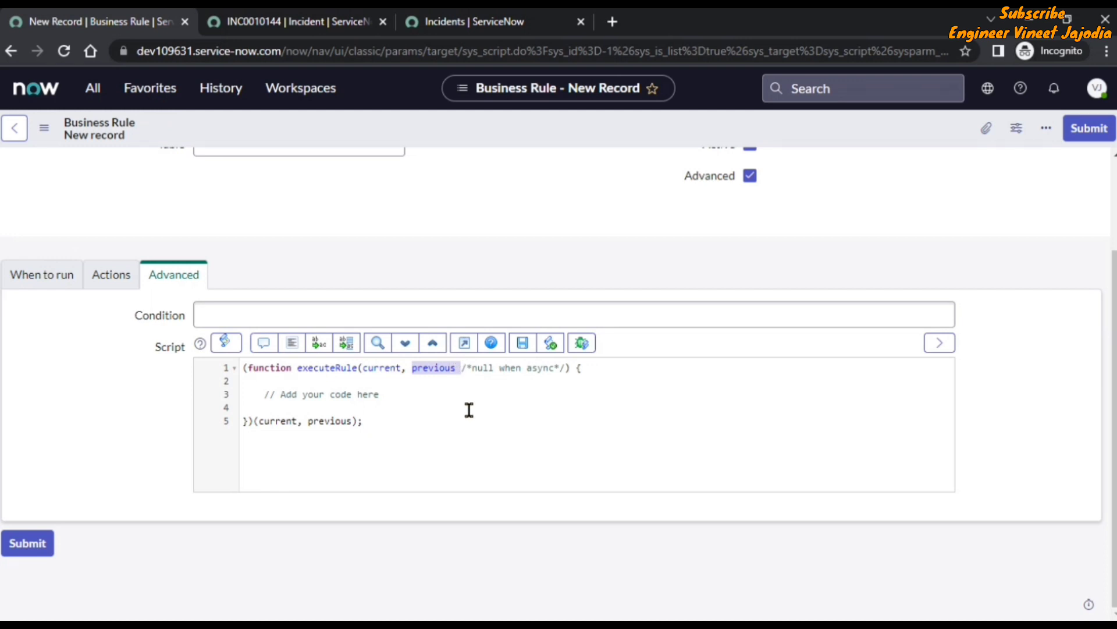
pyautogui.click(291, 21)
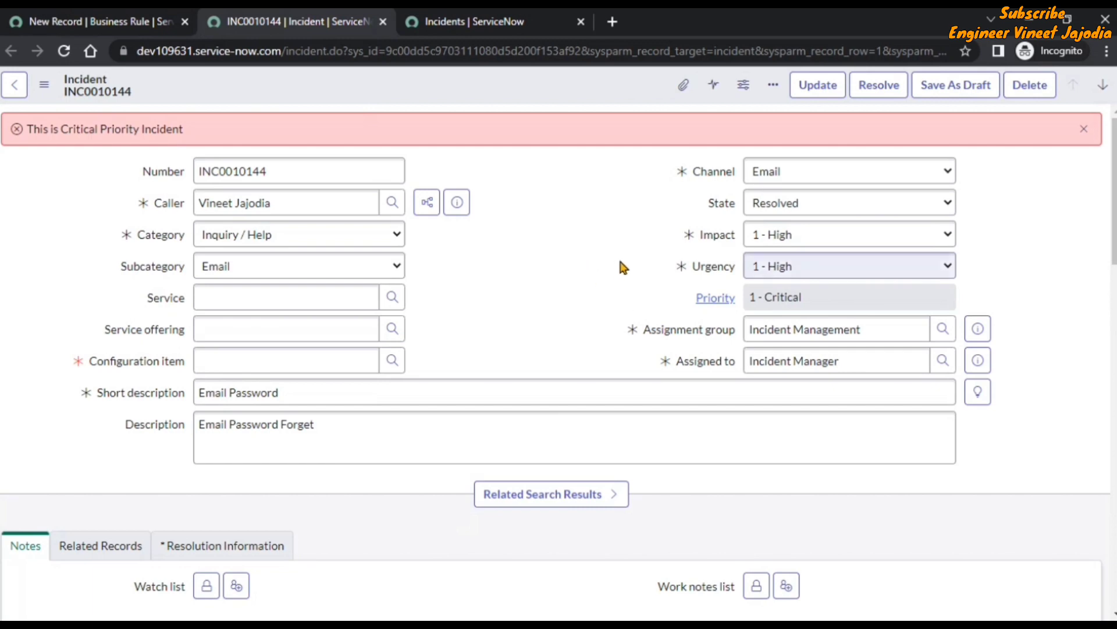
pyautogui.click(826, 84)
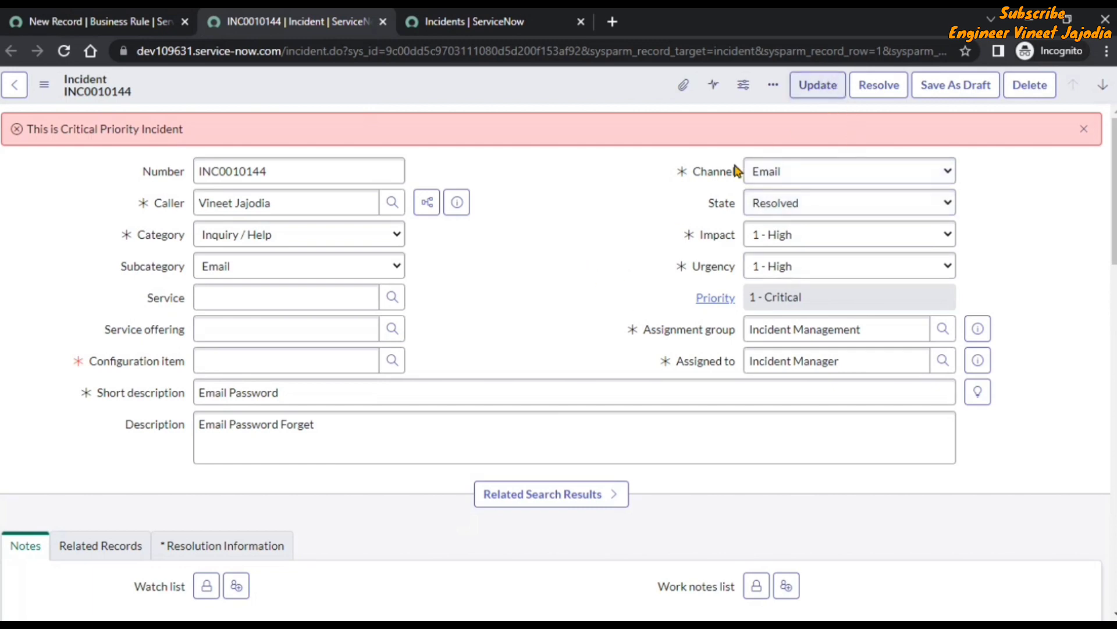
pyautogui.click(99, 22)
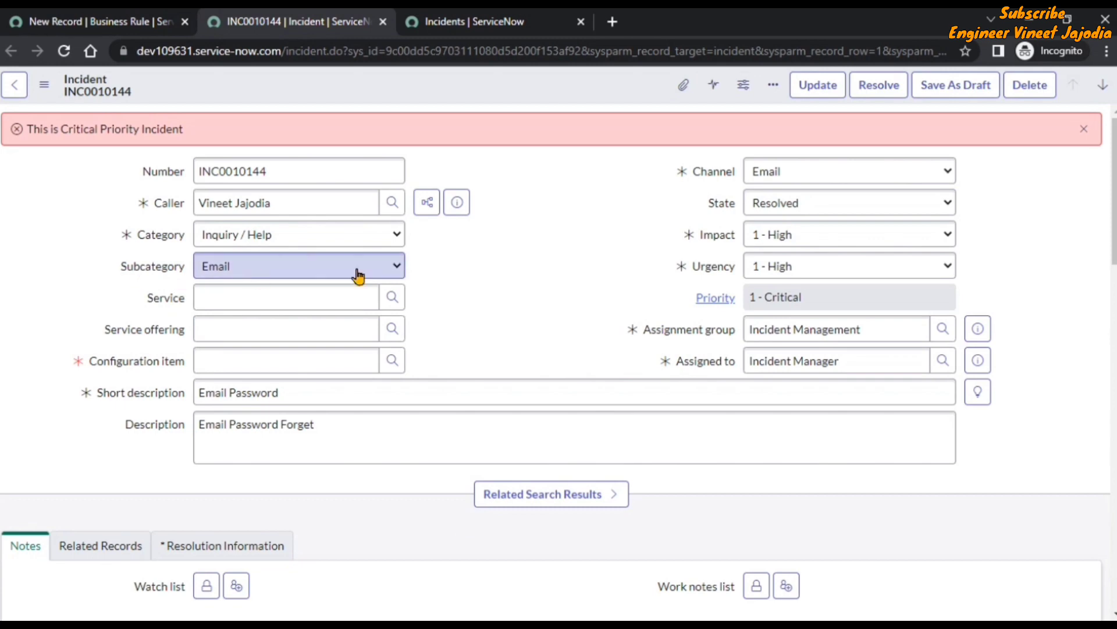
pyautogui.click(99, 22)
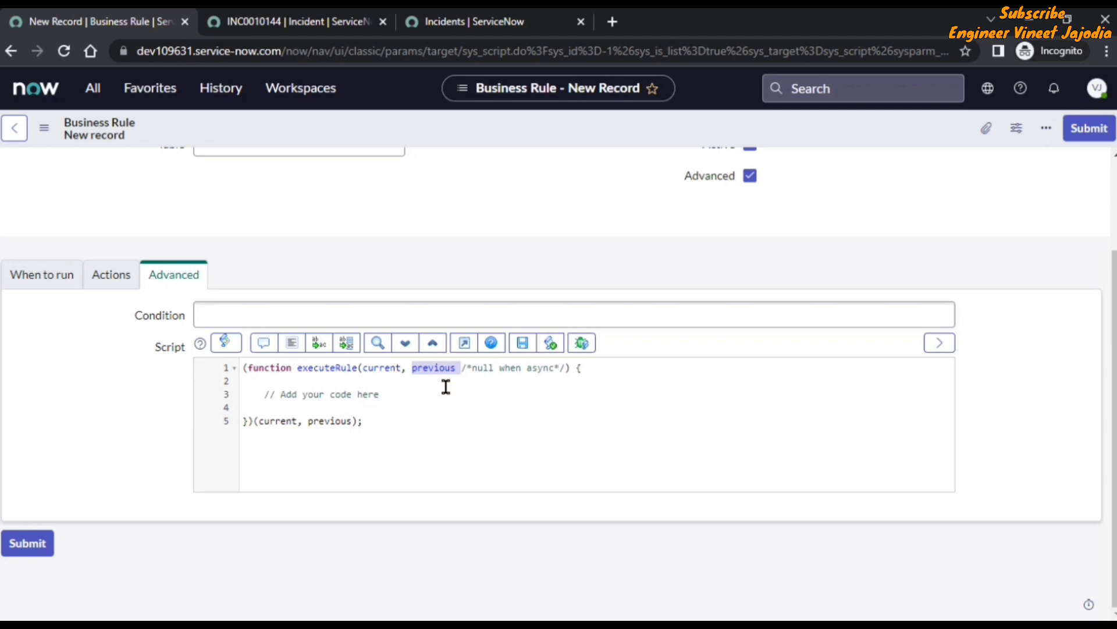
pyautogui.scroll(2, 515, 314)
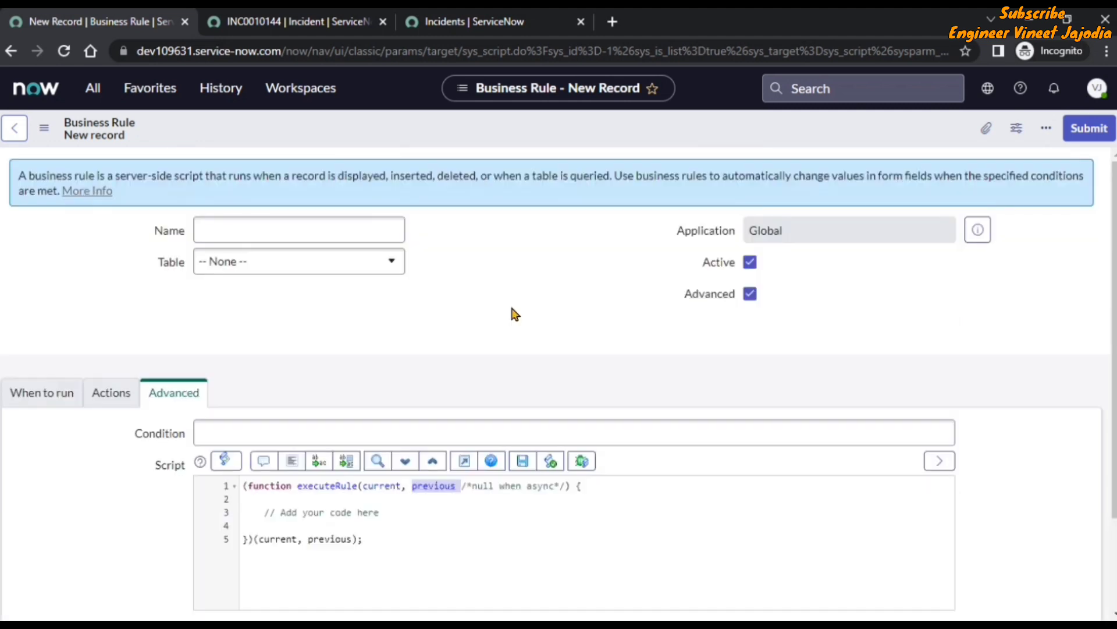